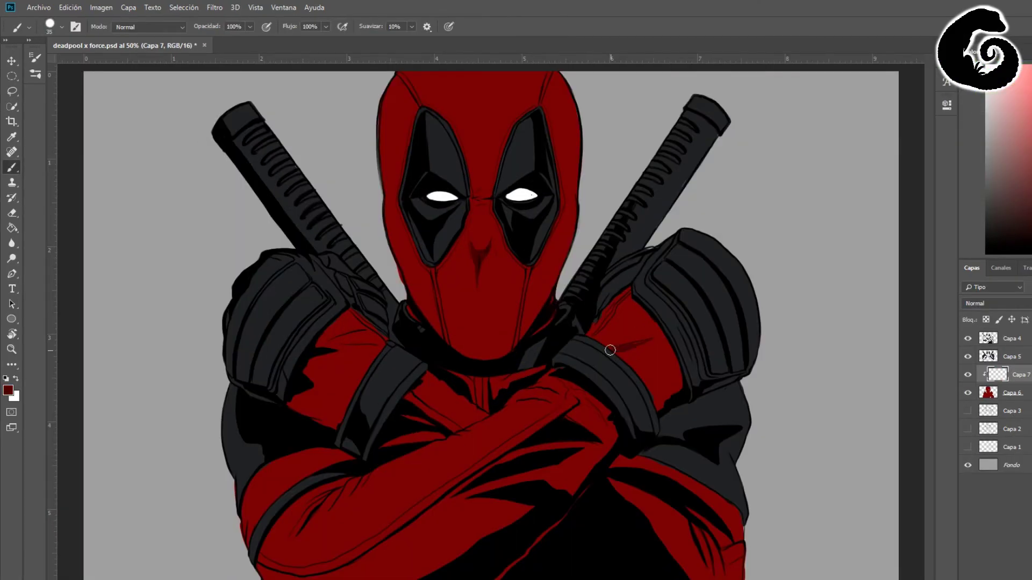
# Paint dark red shadows over the shoulder, crossed forearms, lower torso and upper arm.
pyautogui.moveTo(607, 350); pyautogui.dragTo(667, 377)
pyautogui.moveTo(629, 291); pyautogui.dragTo(591, 333)
pyautogui.moveTo(424, 484)
pyautogui.mouseDown()
pyautogui.moveTo(269, 541)
pyautogui.moveTo(585, 444)
pyautogui.mouseUp()
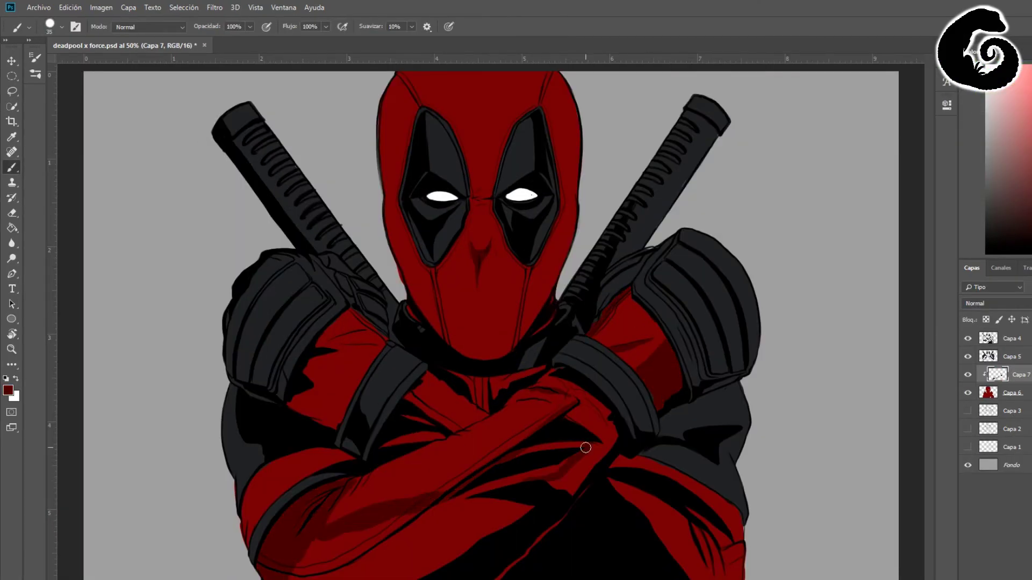
pyautogui.moveTo(419, 510); pyautogui.dragTo(586, 468)
pyautogui.moveTo(592, 392)
pyautogui.mouseDown()
pyautogui.moveTo(405, 525)
pyautogui.moveTo(301, 575)
pyautogui.mouseUp()
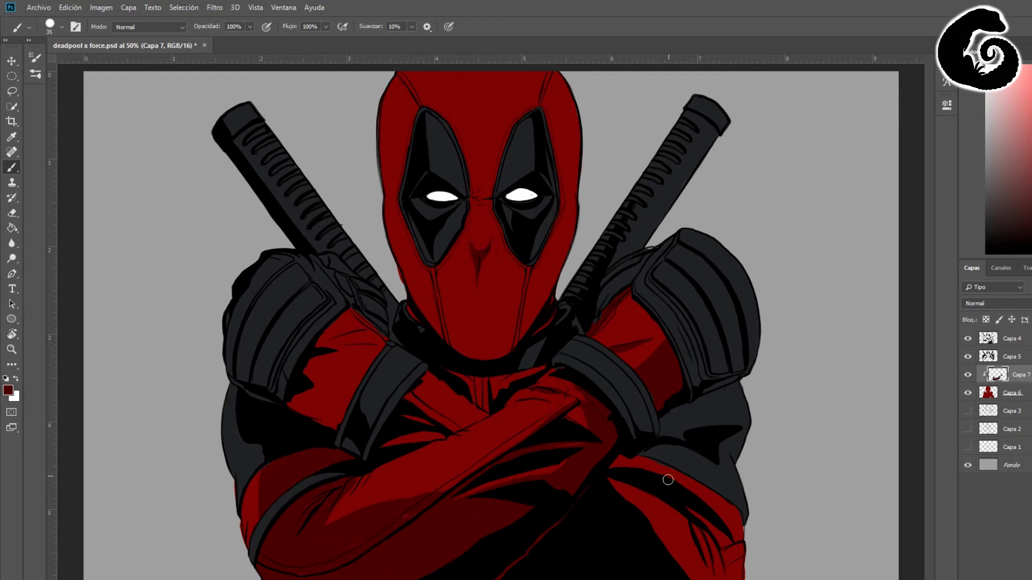
pyautogui.moveTo(668, 479); pyautogui.dragTo(721, 543)
pyautogui.moveTo(347, 353); pyautogui.dragTo(341, 389)
# Shade the mask's nose, sides and chin in dark red.
pyautogui.moveTo(484, 242); pyautogui.dragTo(484, 322)
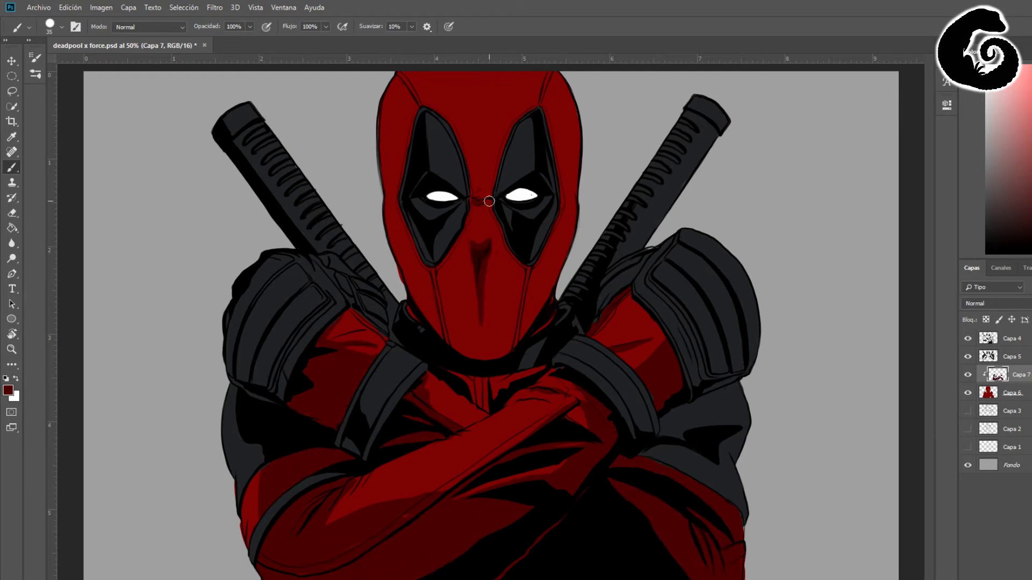
pyautogui.moveTo(486, 201); pyautogui.dragTo(484, 357)
pyautogui.moveTo(438, 269); pyautogui.dragTo(445, 344)
pyautogui.moveTo(387, 103); pyautogui.dragTo(436, 333)
pyautogui.moveTo(570, 102); pyautogui.dragTo(516, 336)
pyautogui.moveTo(559, 76); pyautogui.dragTo(526, 335)
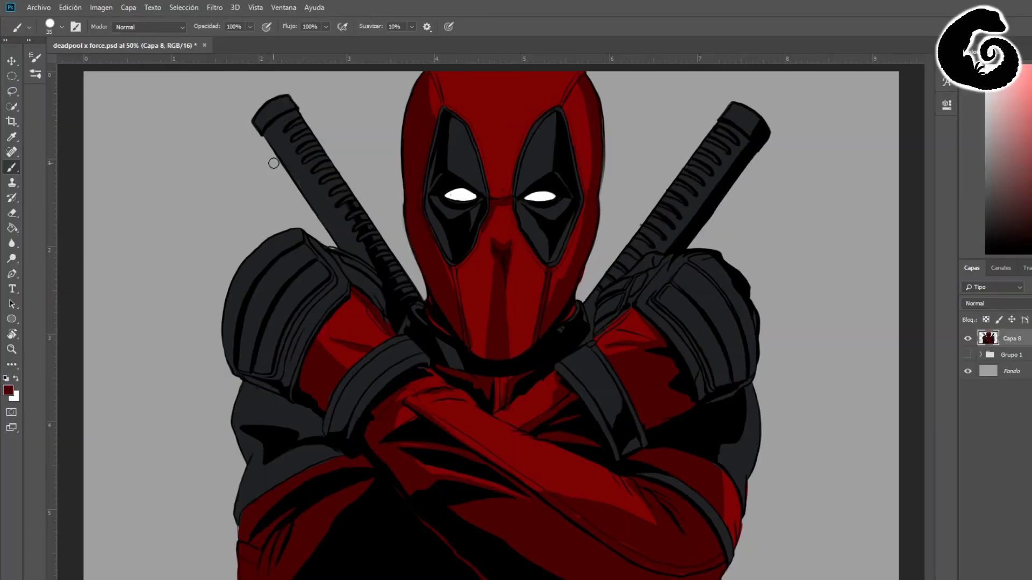
# After briefly opening Liquify, add a new layer and softly shade the nose and left mask outline.
pyautogui.hotkey('shift', 'ctrl', 'x')
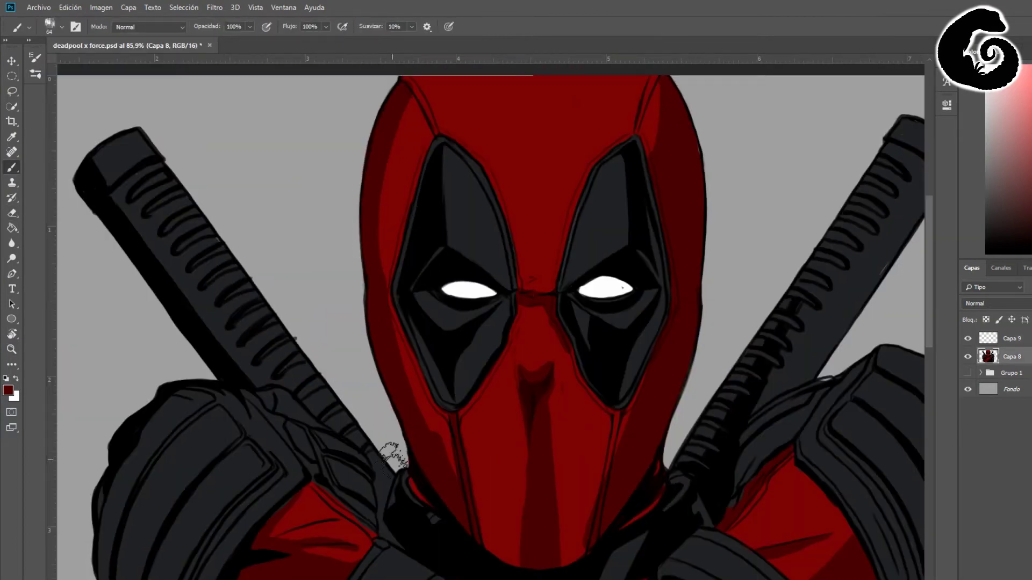
pyautogui.hotkey('alt', ']')
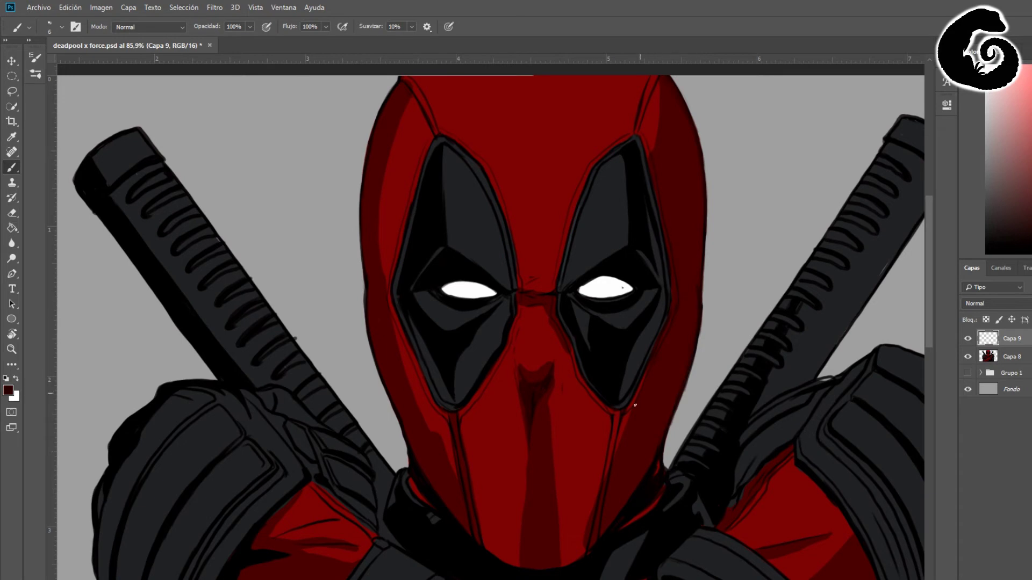
pyautogui.press(']')
pyautogui.press(']')
pyautogui.press(']')
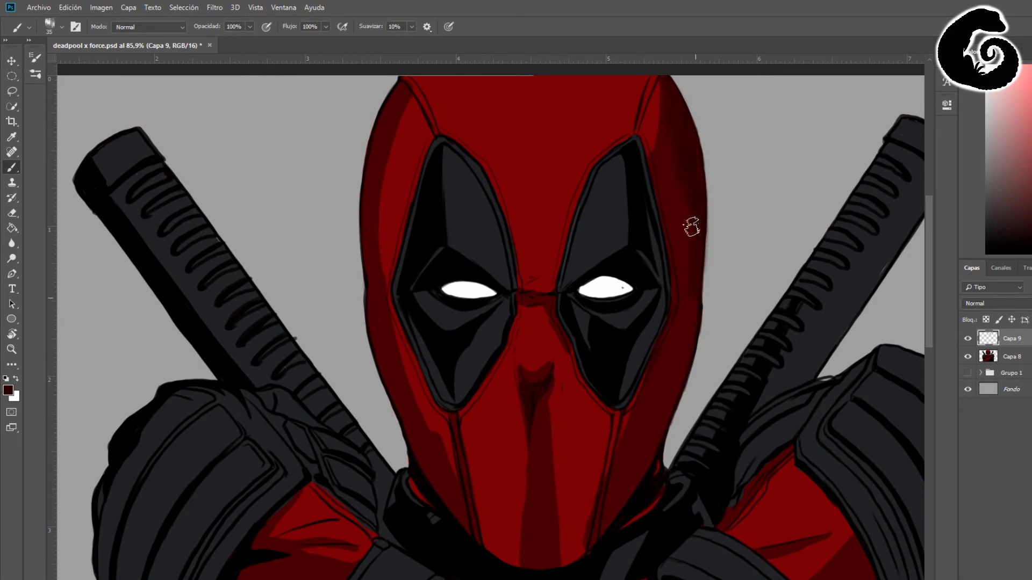
pyautogui.press('[')
pyautogui.press('[')
pyautogui.press('[')
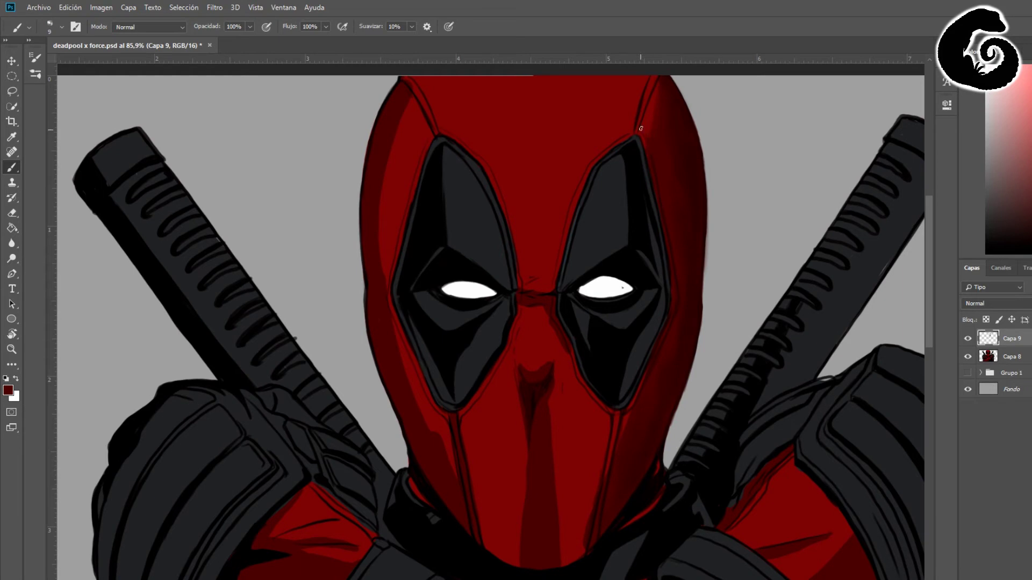
pyautogui.press('[')
pyautogui.press('[')
pyautogui.press('[')
pyautogui.moveTo(525, 349)
pyautogui.mouseDown()
pyautogui.moveTo(546, 398)
pyautogui.moveTo(537, 479)
pyautogui.moveTo(513, 371)
pyautogui.mouseUp()
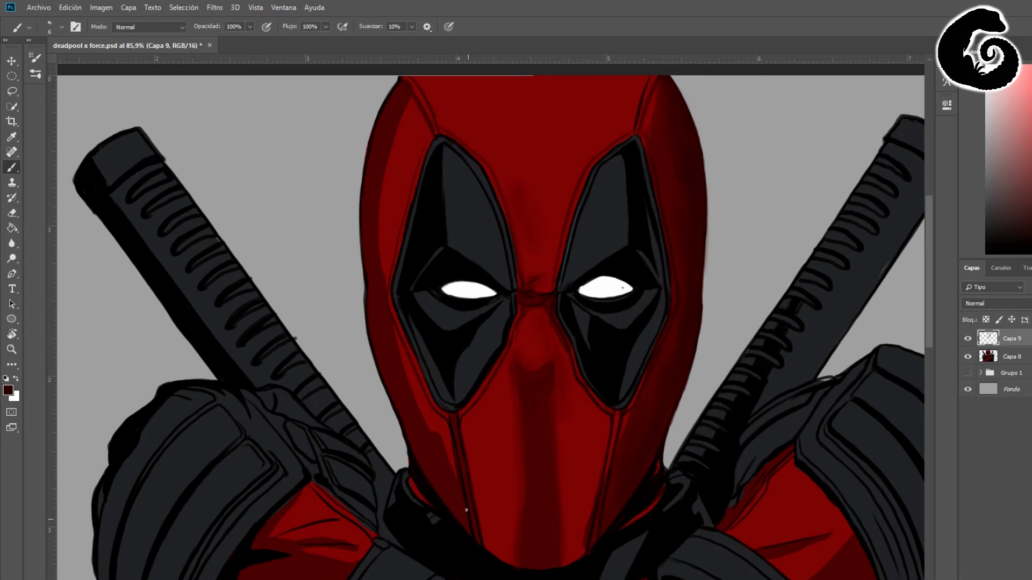
pyautogui.moveTo(399, 85); pyautogui.dragTo(406, 436)
pyautogui.press('[')
pyautogui.press('[')
pyautogui.press('[')
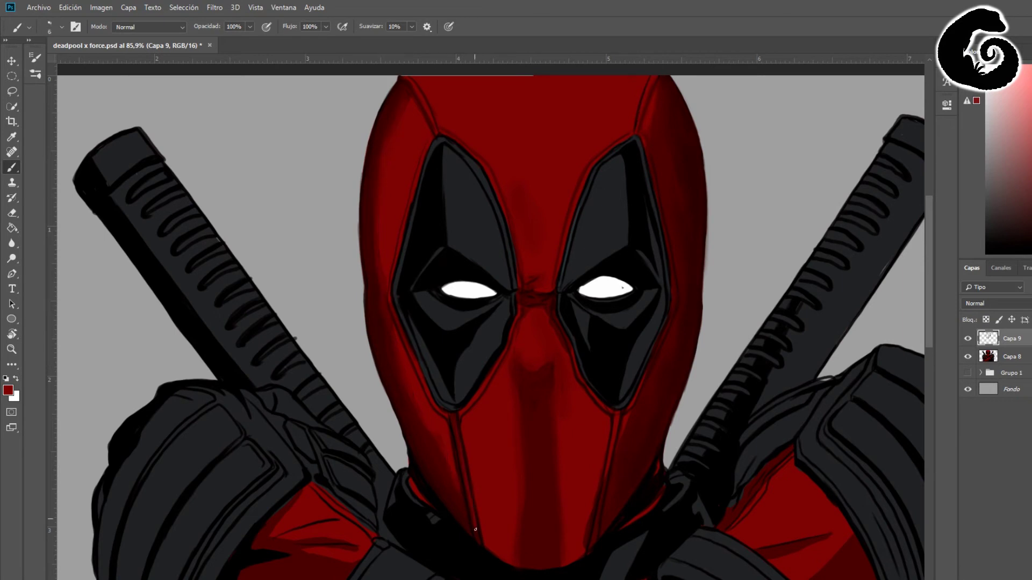
# Brighten the nose tip, nose bridge and upper forehead with red highlights.
pyautogui.moveTo(516, 244); pyautogui.dragTo(520, 286)
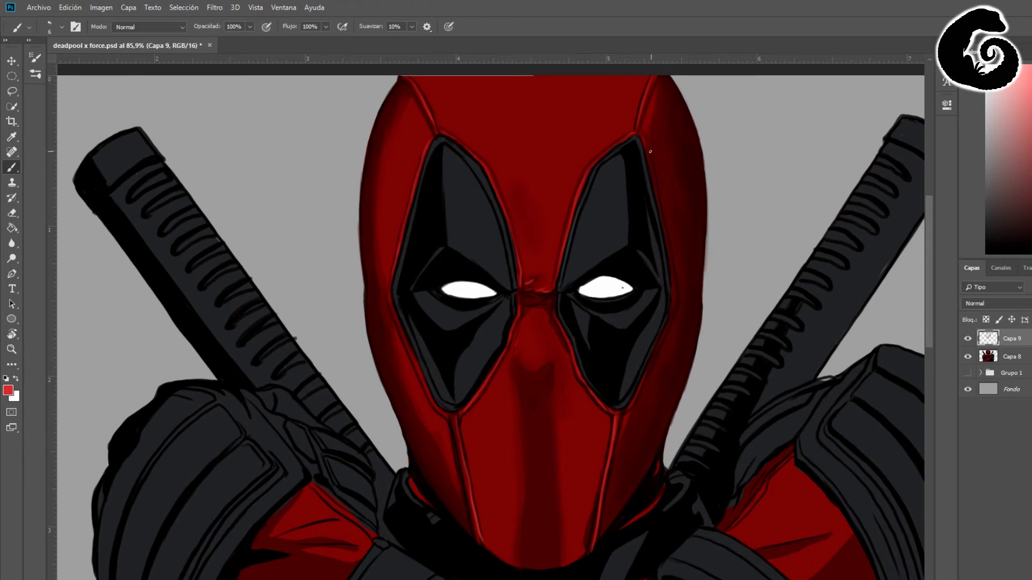
pyautogui.press(']')
pyautogui.press(']')
pyautogui.press(']')
pyautogui.moveTo(524, 334); pyautogui.dragTo(532, 363)
pyautogui.moveTo(505, 398); pyautogui.dragTo(498, 538)
pyautogui.press(']')
pyautogui.press(']')
pyautogui.press(']')
pyautogui.moveTo(473, 161)
pyautogui.mouseDown()
pyautogui.moveTo(534, 76)
pyautogui.moveTo(544, 179)
pyautogui.moveTo(581, 97)
pyautogui.mouseUp()
# Switch to black and darken the interiors of both eye patches.
pyautogui.press('[')
pyautogui.press('[')
pyautogui.press('[')
pyautogui.press('d')
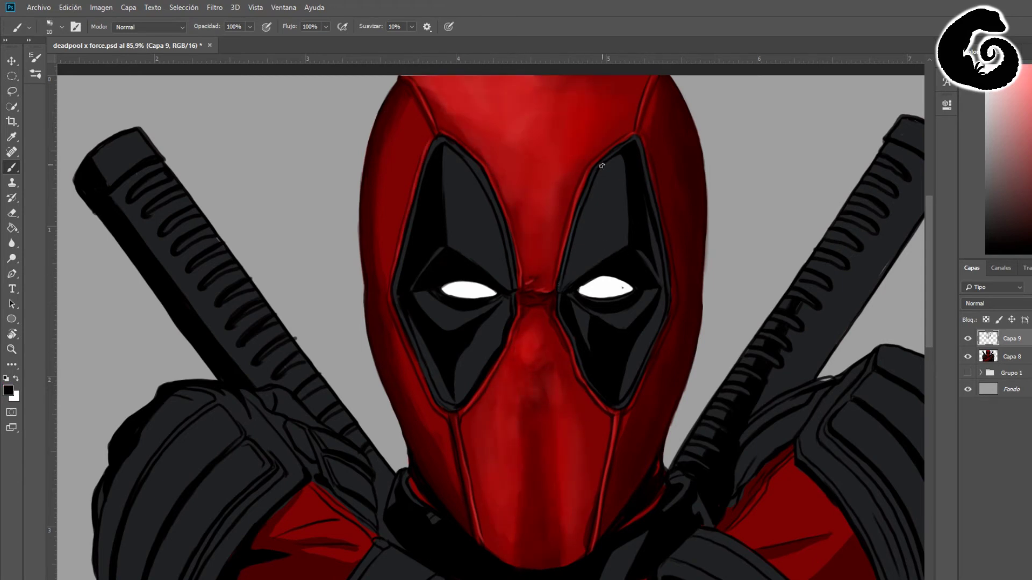
pyautogui.moveTo(628, 225)
pyautogui.mouseDown()
pyautogui.moveTo(626, 192)
pyautogui.moveTo(663, 278)
pyautogui.moveTo(635, 353)
pyautogui.mouseUp()
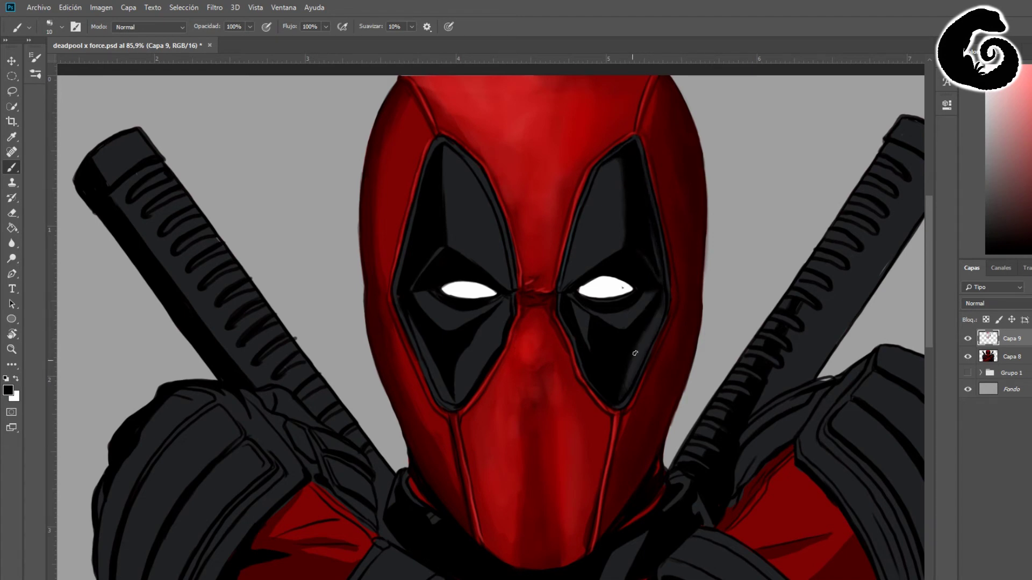
pyautogui.moveTo(578, 303); pyautogui.dragTo(643, 312)
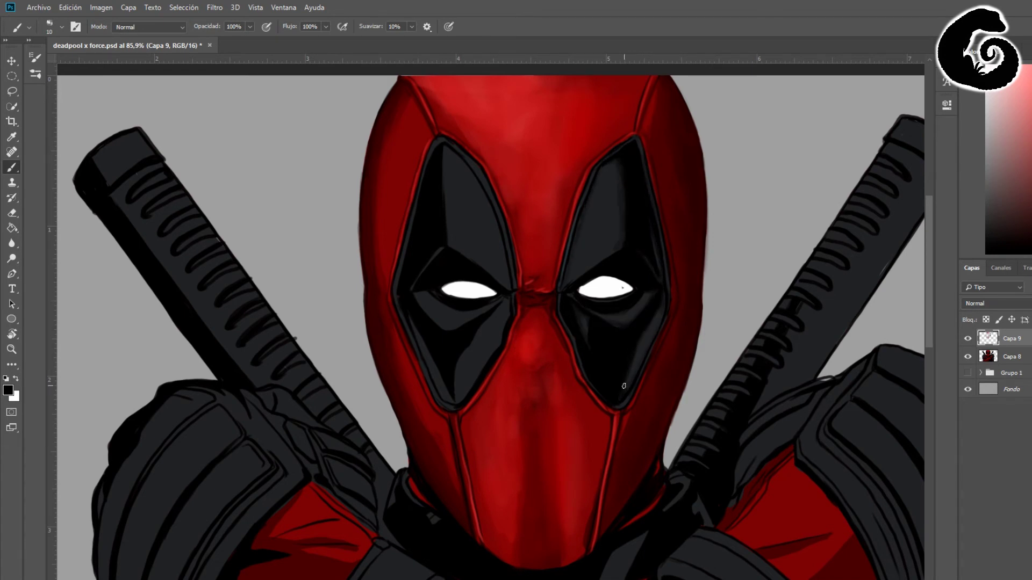
pyautogui.moveTo(439, 143); pyautogui.dragTo(400, 269)
pyautogui.moveTo(400, 306); pyautogui.dragTo(454, 406)
pyautogui.moveTo(433, 250); pyautogui.dragTo(478, 312)
pyautogui.moveTo(473, 347)
pyautogui.mouseDown()
pyautogui.moveTo(494, 312)
pyautogui.moveTo(462, 398)
pyautogui.mouseUp()
pyautogui.moveTo(419, 323); pyautogui.dragTo(449, 304)
pyautogui.moveTo(489, 188); pyautogui.dragTo(456, 252)
# With a small brush, add thin grey highlights along the eye patch edges.
pyautogui.press('[')
pyautogui.press('[')
pyautogui.press('[')
pyautogui.moveTo(588, 186); pyautogui.dragTo(562, 284)
pyautogui.moveTo(505, 172); pyautogui.dragTo(481, 242)
# Finish the grey eye-patch edge highlights, then blacken the area below the chin and the chest shadow.
pyautogui.moveTo(510, 323); pyautogui.dragTo(489, 368)
pyautogui.moveTo(562, 312); pyautogui.dragTo(628, 397)
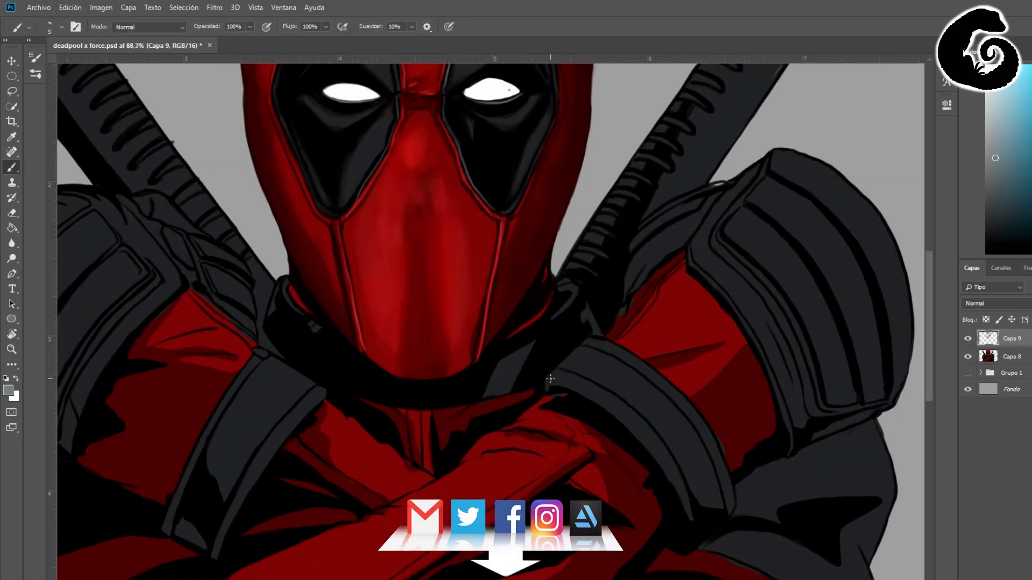
pyautogui.moveTo(514, 380)
pyautogui.mouseDown()
pyautogui.moveTo(427, 462)
pyautogui.moveTo(295, 296)
pyautogui.moveTo(273, 302)
pyautogui.mouseUp()
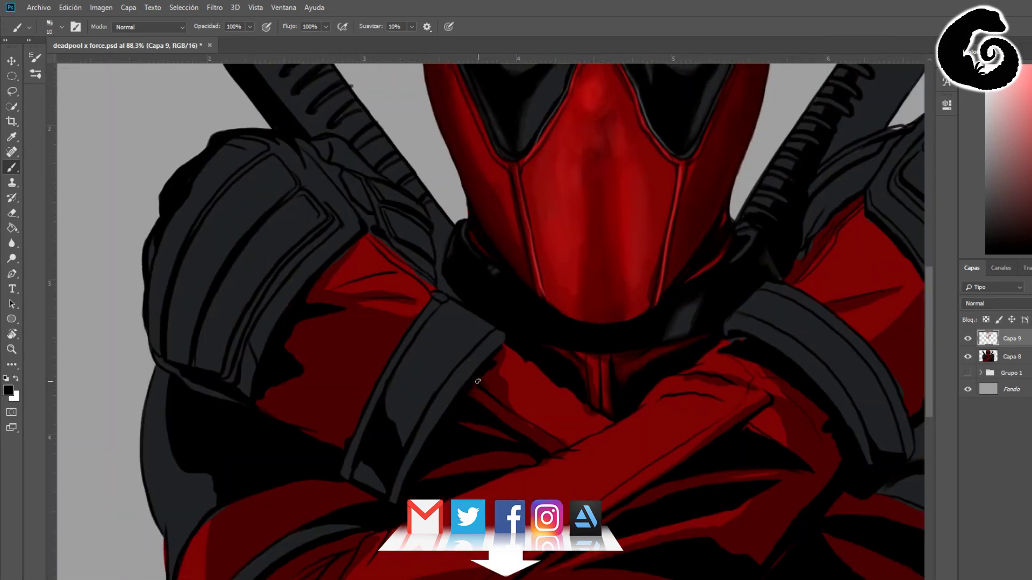
pyautogui.moveTo(479, 403); pyautogui.dragTo(503, 412)
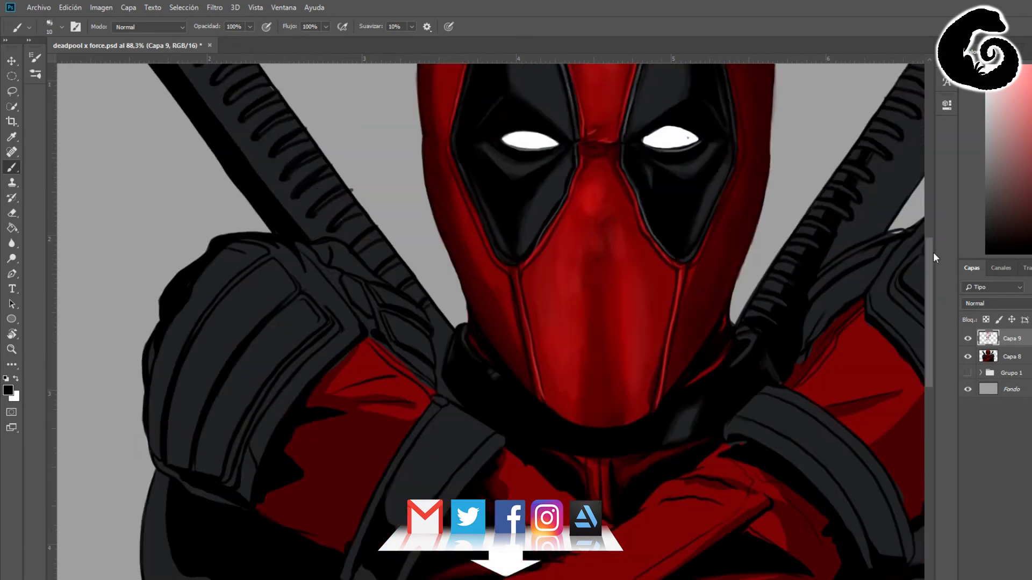
# Darken the left shoulder edge and shoulder area, then pick dark red as the paint colour.
pyautogui.moveTo(344, 239); pyautogui.dragTo(316, 275)
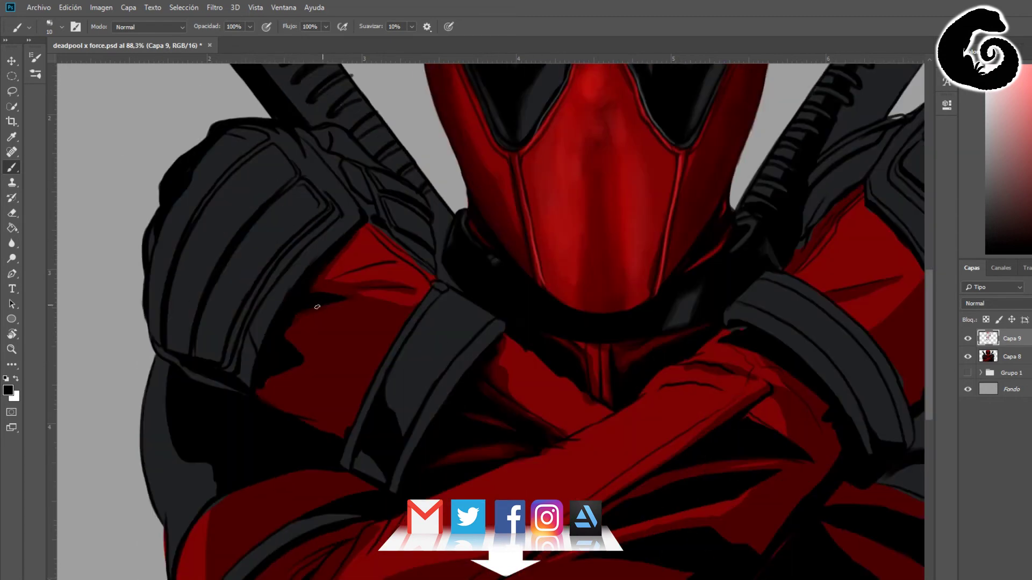
pyautogui.moveTo(255, 391); pyautogui.dragTo(291, 413)
pyautogui.moveTo(928, 333); pyautogui.dragTo(942, 203)
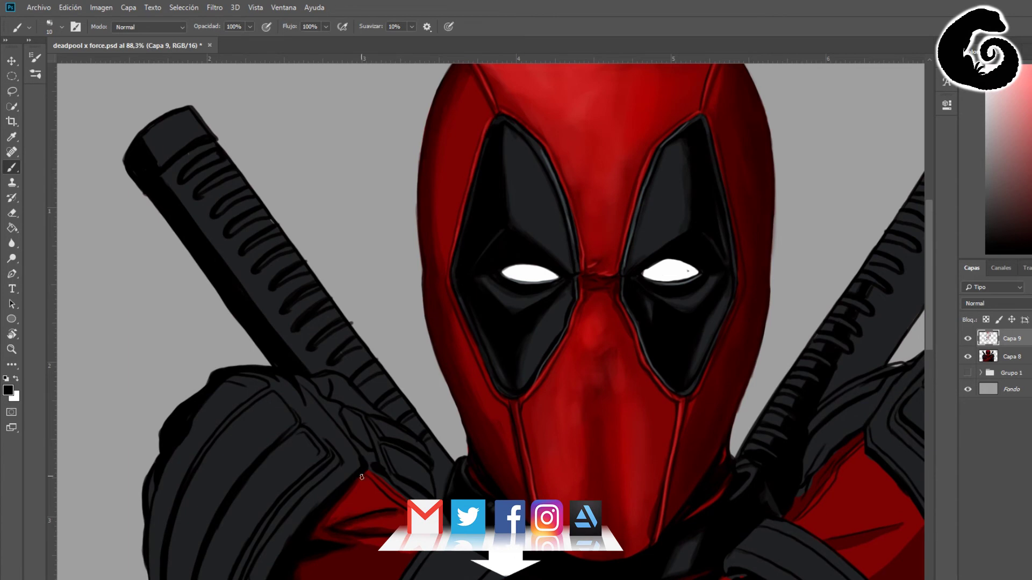
pyautogui.moveTo(362, 477); pyautogui.dragTo(396, 510)
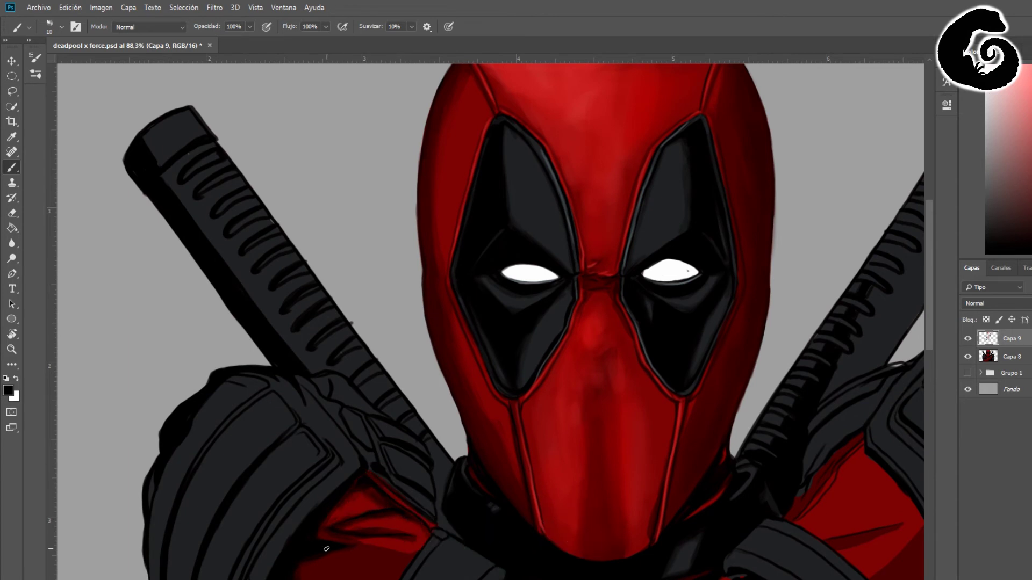
pyautogui.scroll(-5, 327, 549)
pyautogui.keyDown('alt'); pyautogui.click(395, 343); pyautogui.keyUp('alt')
# Cover the sleeve's dark edge in dark red and brighten the upper left sleeve with soft red.
pyautogui.press(']')
pyautogui.press(']')
pyautogui.press(']')
pyautogui.keyDown('alt'); pyautogui.click(357, 454); pyautogui.keyUp('alt')
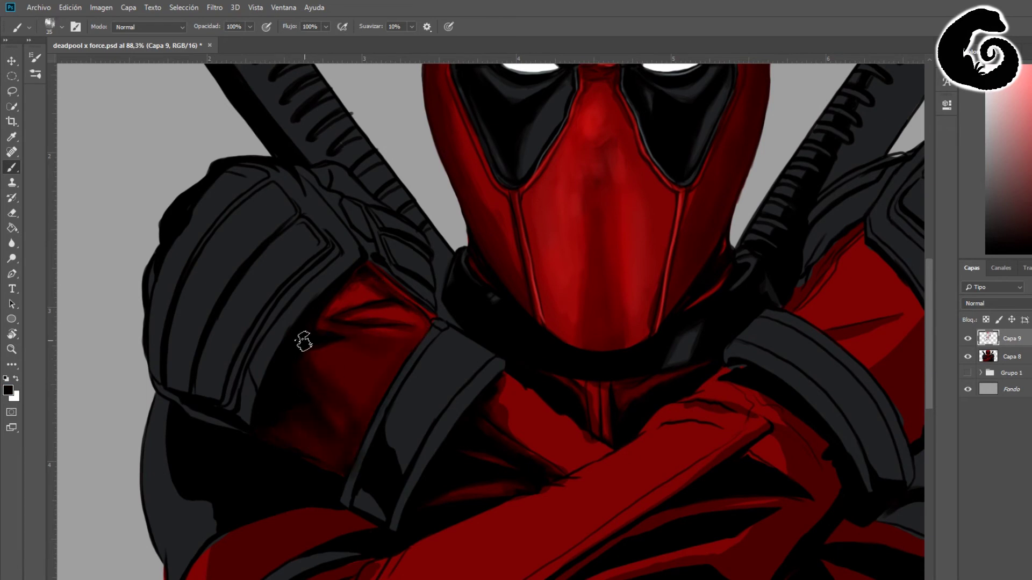
pyautogui.press('[')
pyautogui.press('[')
pyautogui.press('[')
pyautogui.keyDown('alt'); pyautogui.click(484, 407); pyautogui.keyUp('alt')
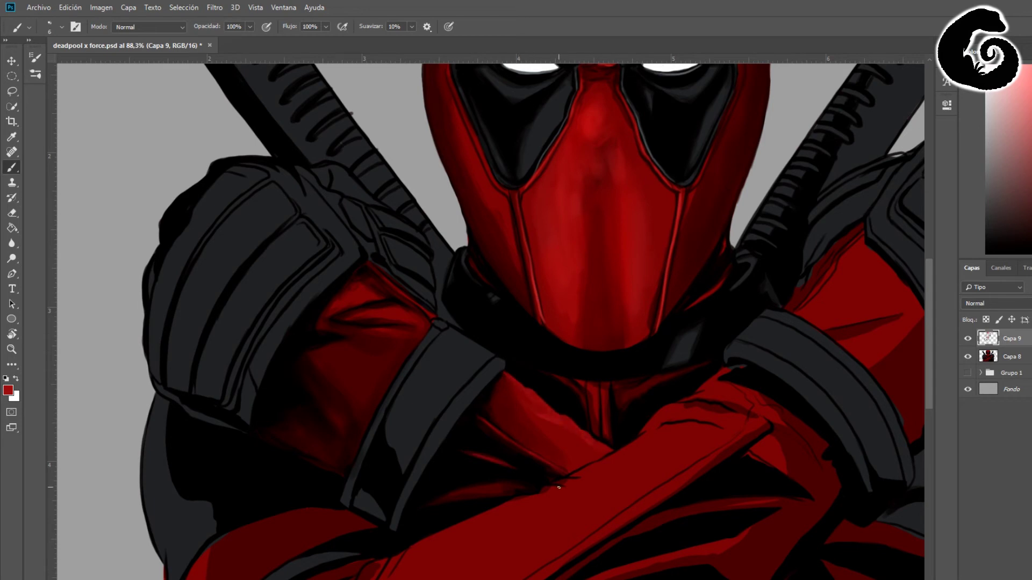
pyautogui.moveTo(429, 316); pyautogui.dragTo(366, 279)
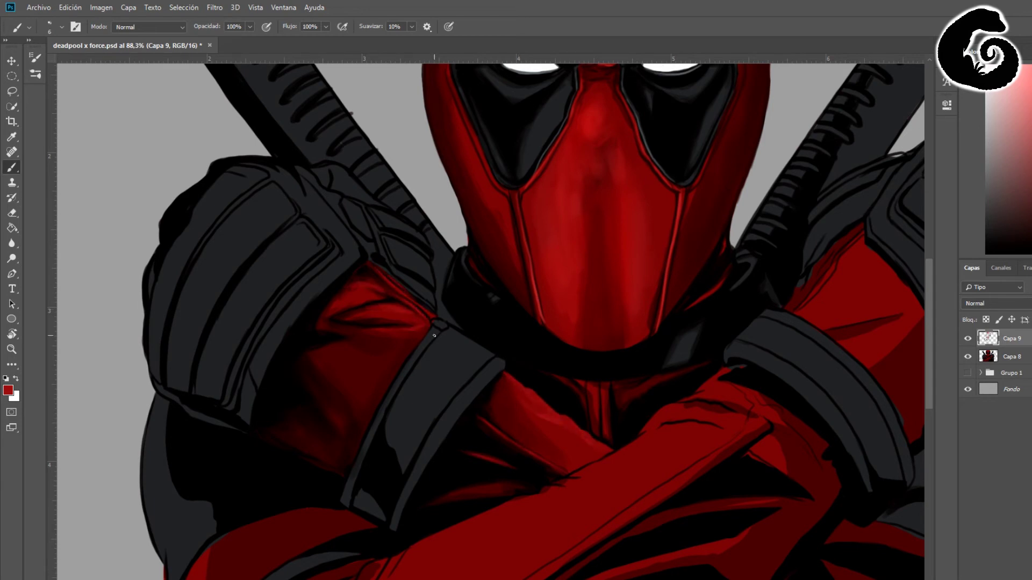
pyautogui.press(']')
pyautogui.press(']')
pyautogui.press(']')
pyautogui.moveTo(356, 378); pyautogui.dragTo(365, 403)
pyautogui.scroll(3, 467, 328)
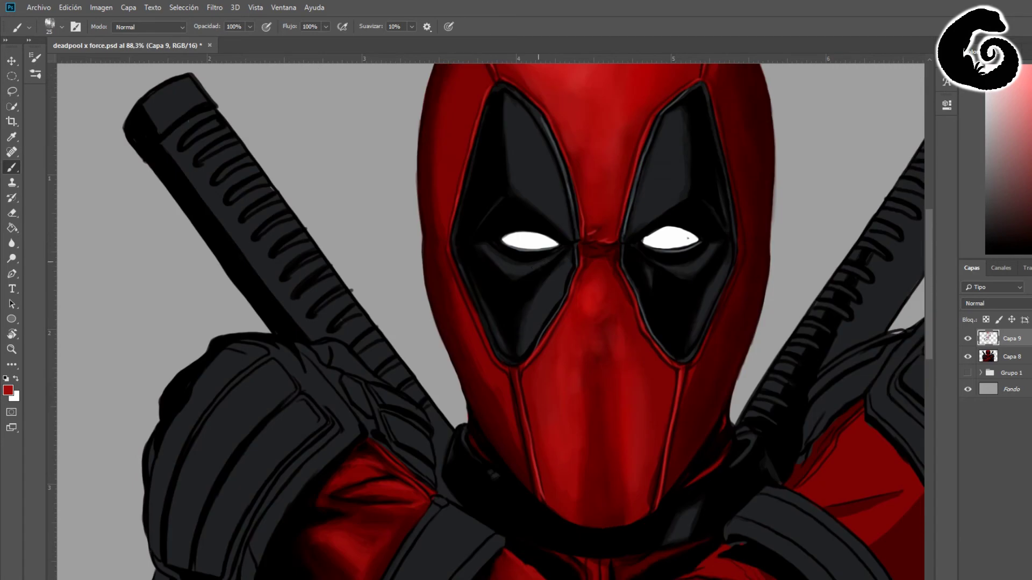
# In black, darken the highlights on the sleeve cuff and shoulder pad.
pyautogui.press('d')
pyautogui.scroll(-2, 279, 266)
pyautogui.press('[')
pyautogui.press('[')
pyautogui.press('[')
pyautogui.moveTo(161, 454); pyautogui.dragTo(230, 483)
pyautogui.moveTo(271, 228)
pyautogui.mouseDown()
pyautogui.moveTo(325, 285)
pyautogui.moveTo(333, 274)
pyautogui.mouseUp()
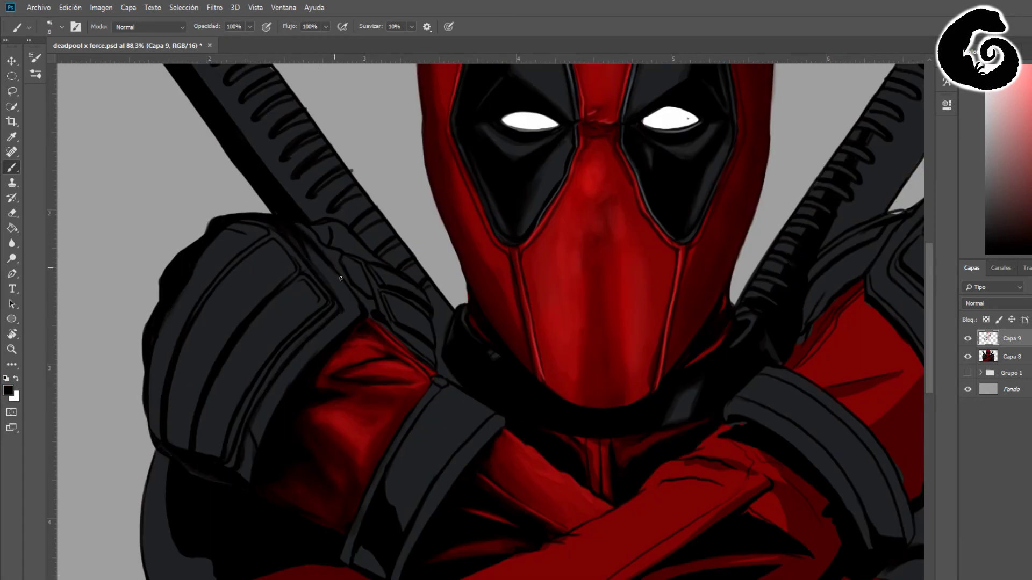
pyautogui.moveTo(245, 478)
pyautogui.mouseDown()
pyautogui.moveTo(235, 425)
pyautogui.moveTo(270, 394)
pyautogui.mouseUp()
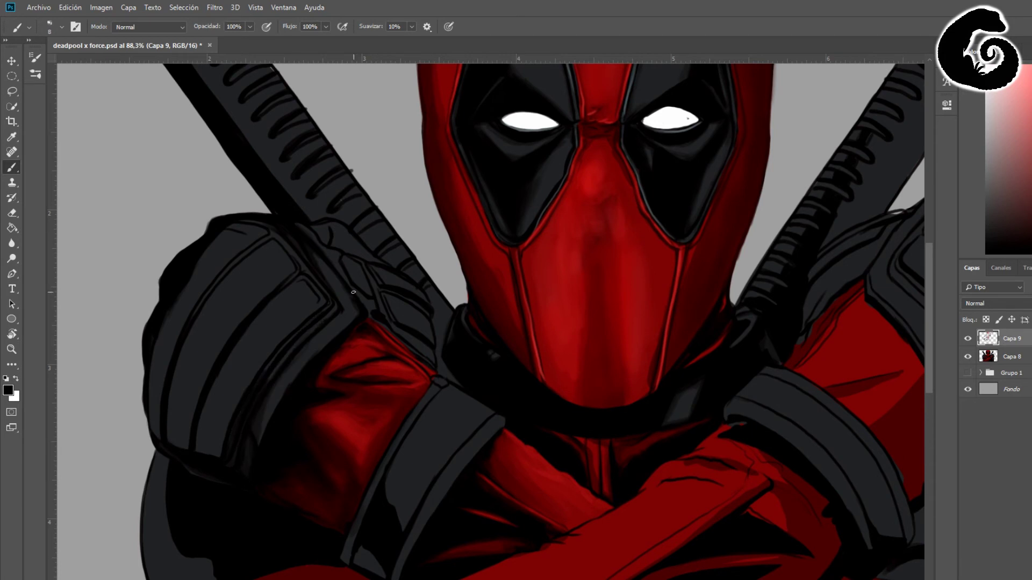
# With a large black brush, darken the strap across the shoulder and over the forearm.
pyautogui.press(']')
pyautogui.press(']')
pyautogui.press(']')
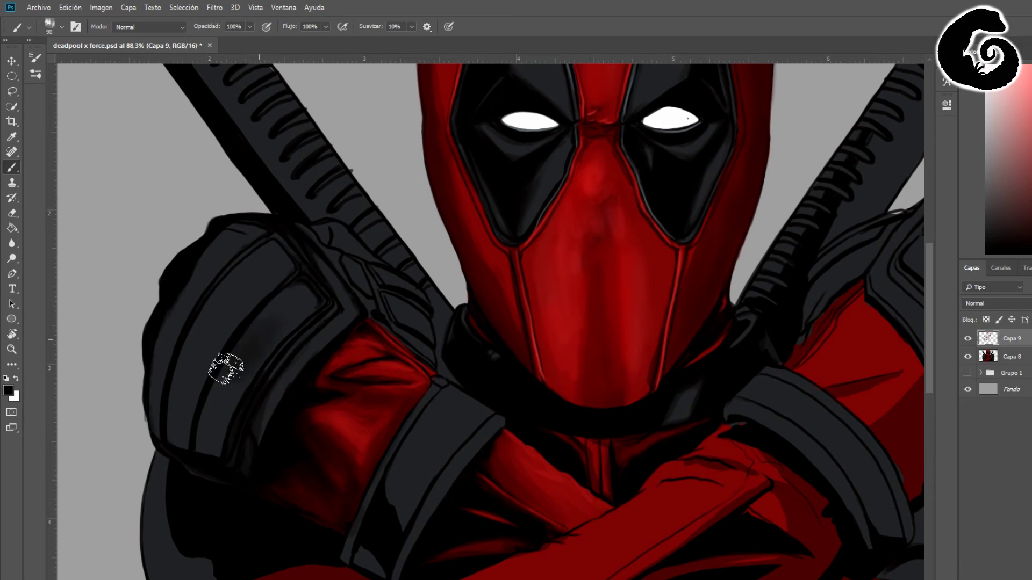
pyautogui.scroll(3, 313, 306)
pyautogui.moveTo(314, 309)
pyautogui.mouseDown()
pyautogui.moveTo(371, 387)
pyautogui.moveTo(425, 395)
pyautogui.mouseUp()
pyautogui.moveTo(338, 329)
pyautogui.mouseDown()
pyautogui.moveTo(430, 425)
pyautogui.moveTo(443, 453)
pyautogui.mouseUp()
pyautogui.scroll(-2, 444, 454)
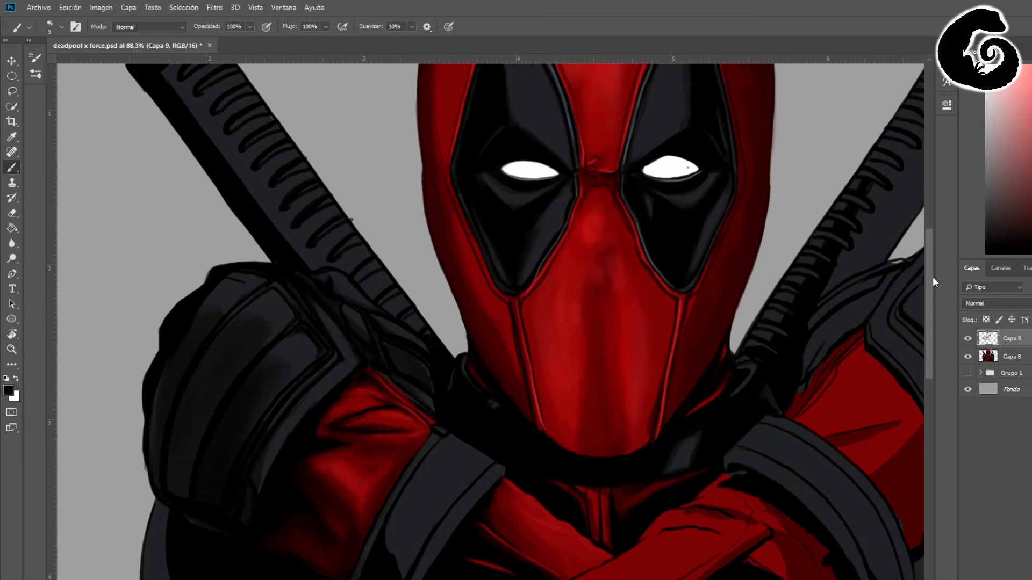
pyautogui.scroll(-3, 437, 361)
pyautogui.moveTo(404, 487); pyautogui.dragTo(422, 456)
pyautogui.moveTo(370, 515); pyautogui.dragTo(349, 492)
pyautogui.press(']')
pyautogui.press(']')
pyautogui.press(']')
pyautogui.moveTo(397, 538); pyautogui.dragTo(430, 409)
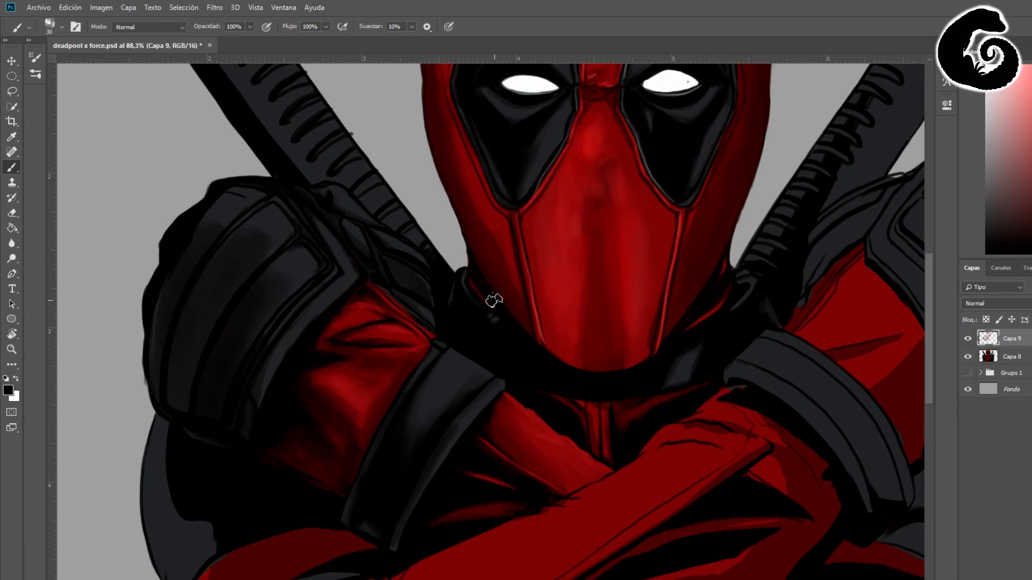
pyautogui.scroll(5, 494, 300)
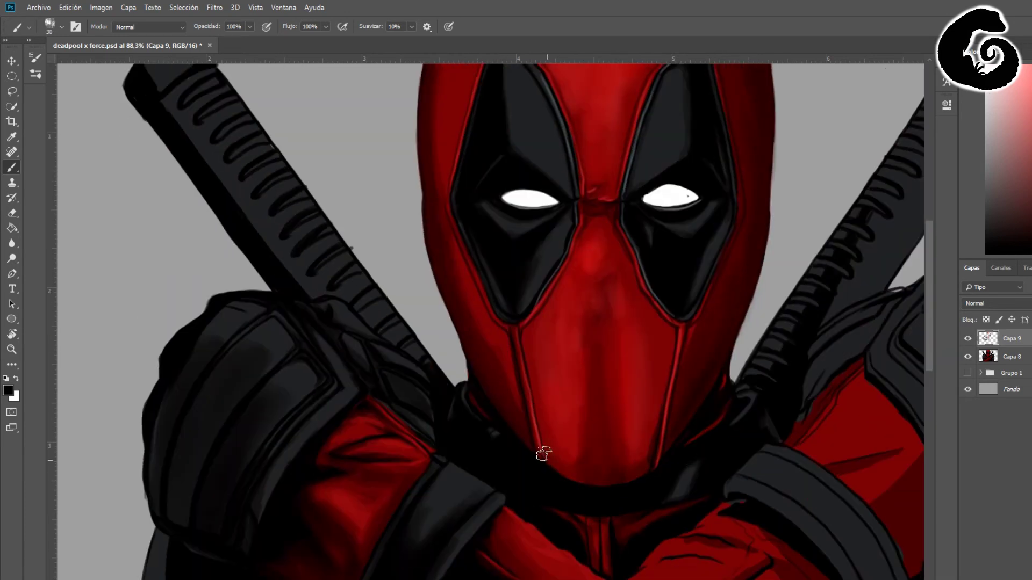
# Sample a dark suit red and soften the outer left edge of the shoulder and arm.
pyautogui.scroll(-10, 693, 437)
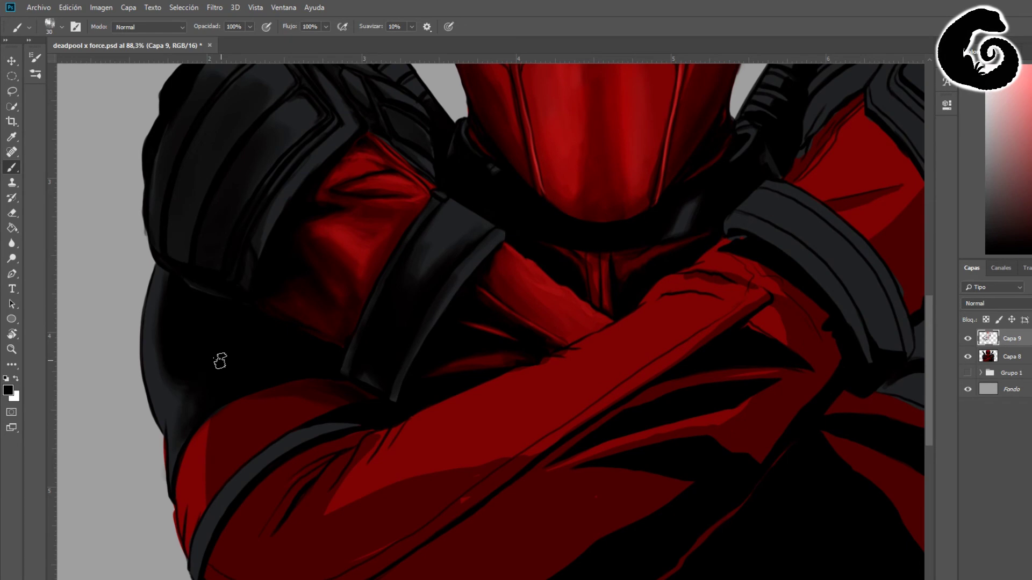
pyautogui.keyDown('alt'); pyautogui.click(309, 295); pyautogui.keyUp('alt')
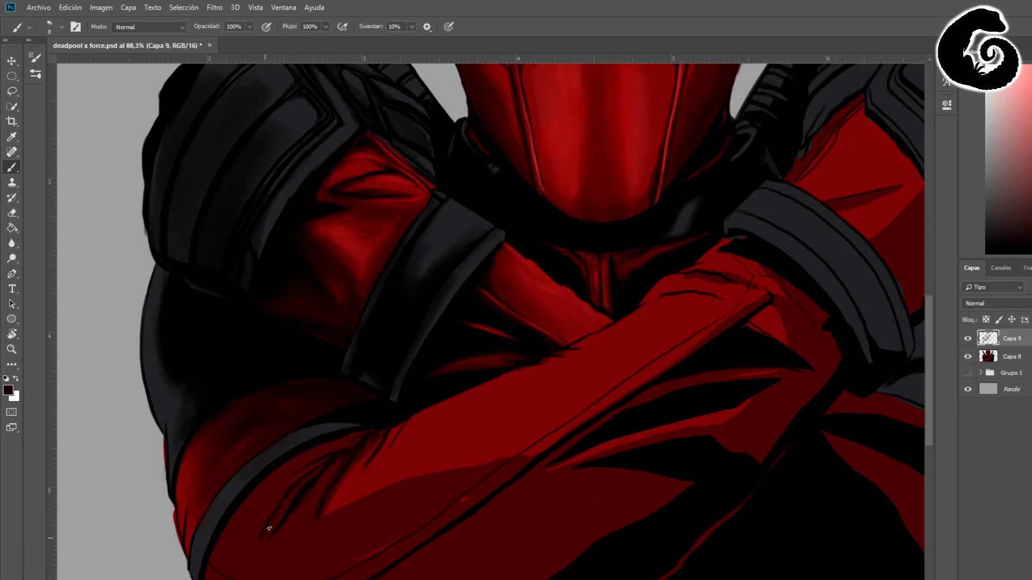
pyautogui.moveTo(300, 500); pyautogui.dragTo(483, 427)
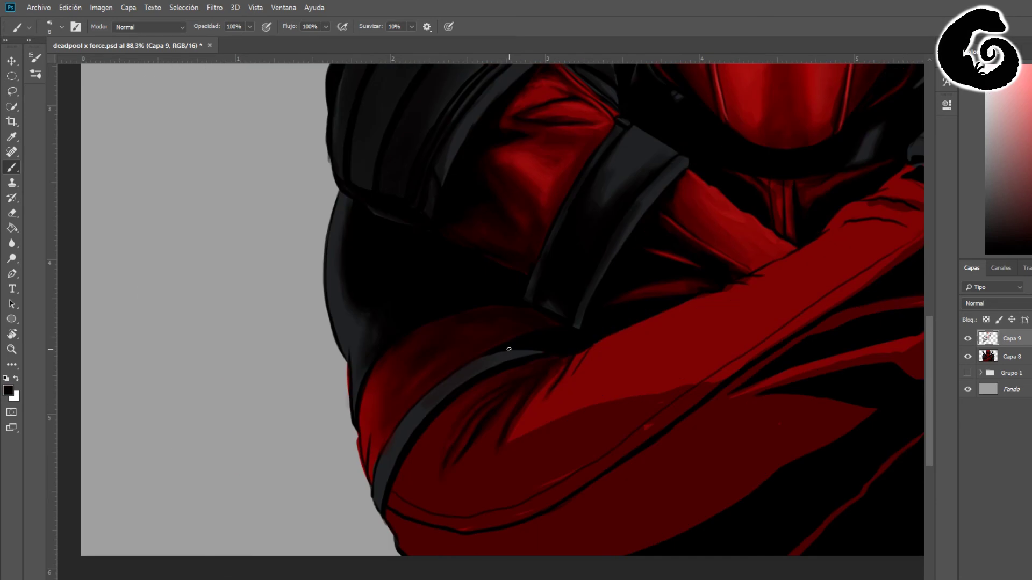
pyautogui.moveTo(332, 191); pyautogui.dragTo(354, 427)
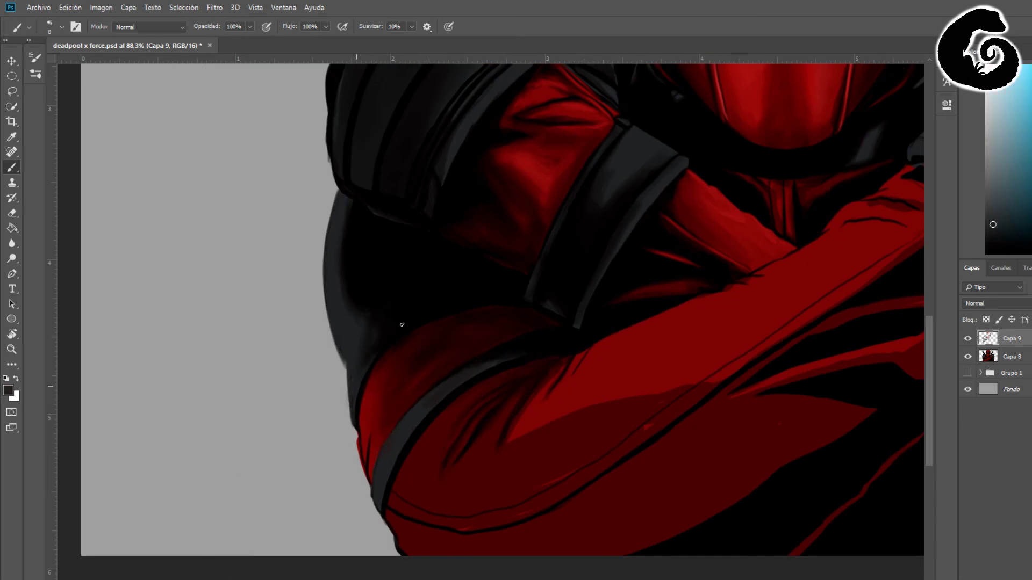
pyautogui.scroll(-3, 667, 153)
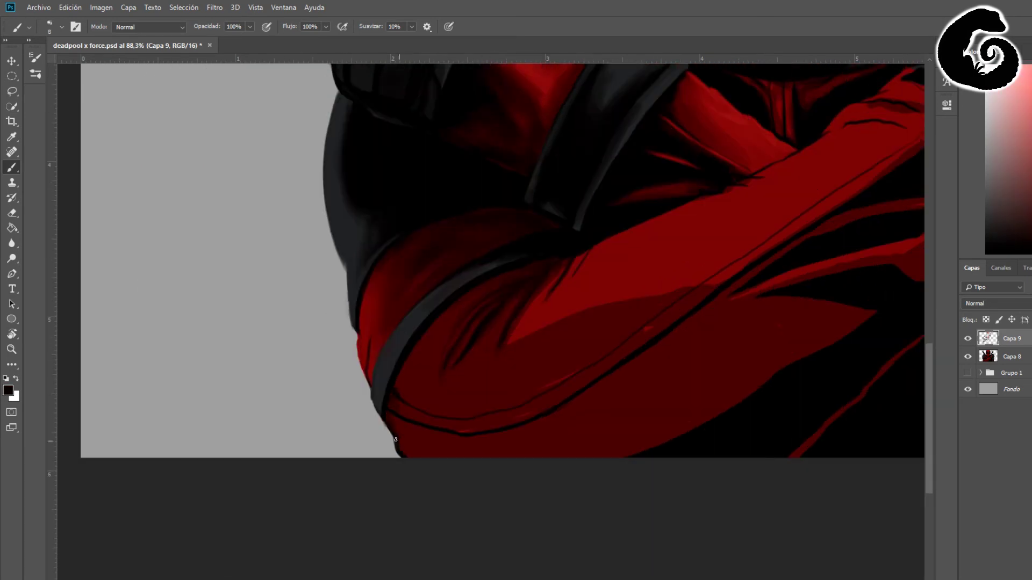
pyautogui.scroll(3, 475, 434)
pyautogui.hscroll(10, 590, 368)
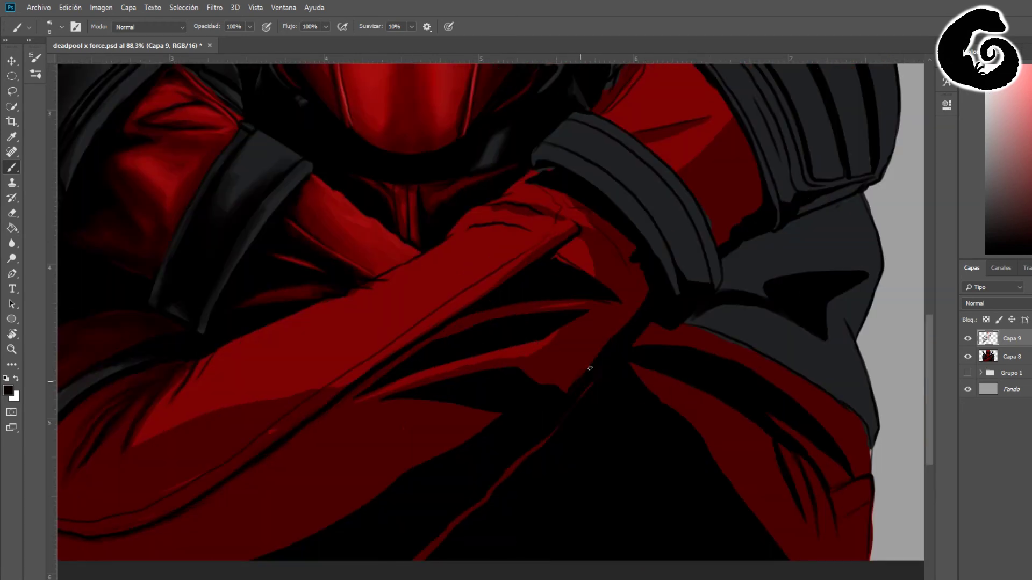
# Shade the forearm edge, soften its lower red-to-black edge, and darken the forearm's light red highlight.
pyautogui.moveTo(574, 205); pyautogui.dragTo(551, 195)
pyautogui.moveTo(562, 251)
pyautogui.mouseDown()
pyautogui.moveTo(564, 212)
pyautogui.moveTo(320, 348)
pyautogui.mouseUp()
pyautogui.scroll(-2, 562, 225)
pyautogui.hscroll(-7, 363, 466)
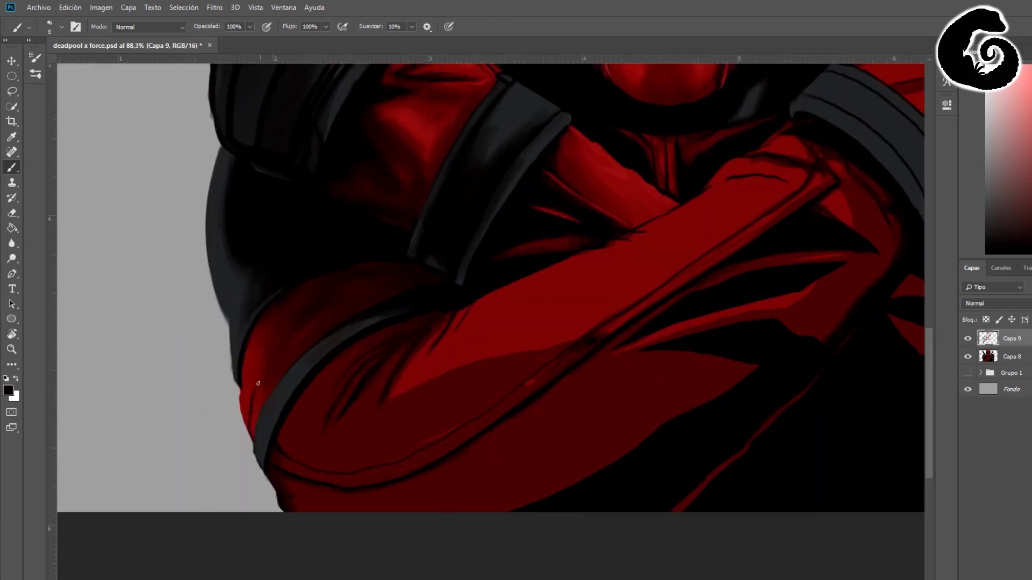
pyautogui.press(']')
pyautogui.press(']')
pyautogui.press(']')
pyautogui.moveTo(639, 452); pyautogui.dragTo(568, 480)
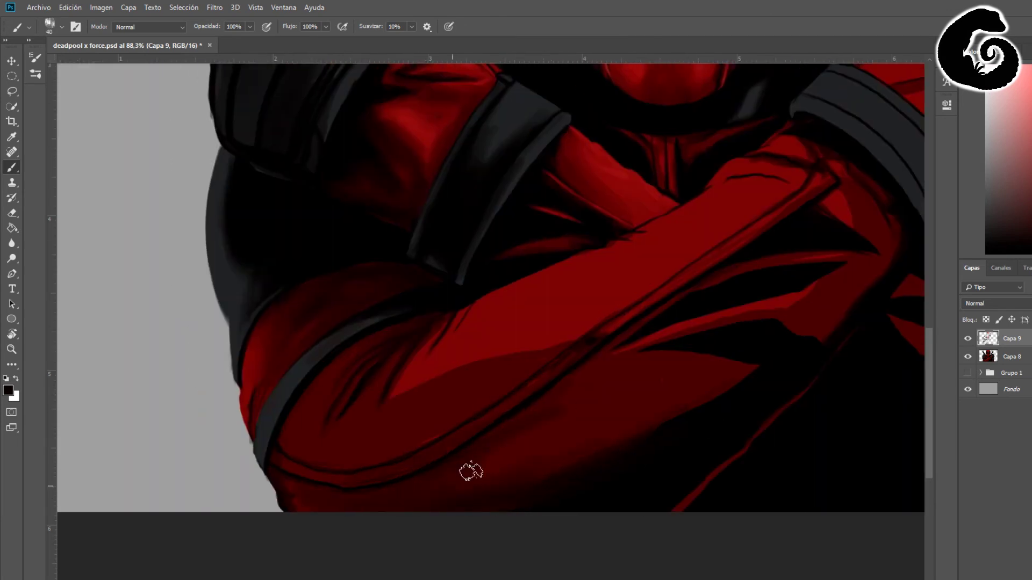
pyautogui.keyDown('alt'); pyautogui.click(628, 345); pyautogui.keyUp('alt')
pyautogui.moveTo(629, 345)
pyautogui.mouseDown()
pyautogui.moveTo(502, 376)
pyautogui.moveTo(405, 428)
pyautogui.mouseUp()
# Paint thin bright red highlight lines along the forearm seams.
pyautogui.scroll(3, 393, 388)
pyautogui.keyDown('alt'); pyautogui.click(758, 410); pyautogui.keyUp('alt')
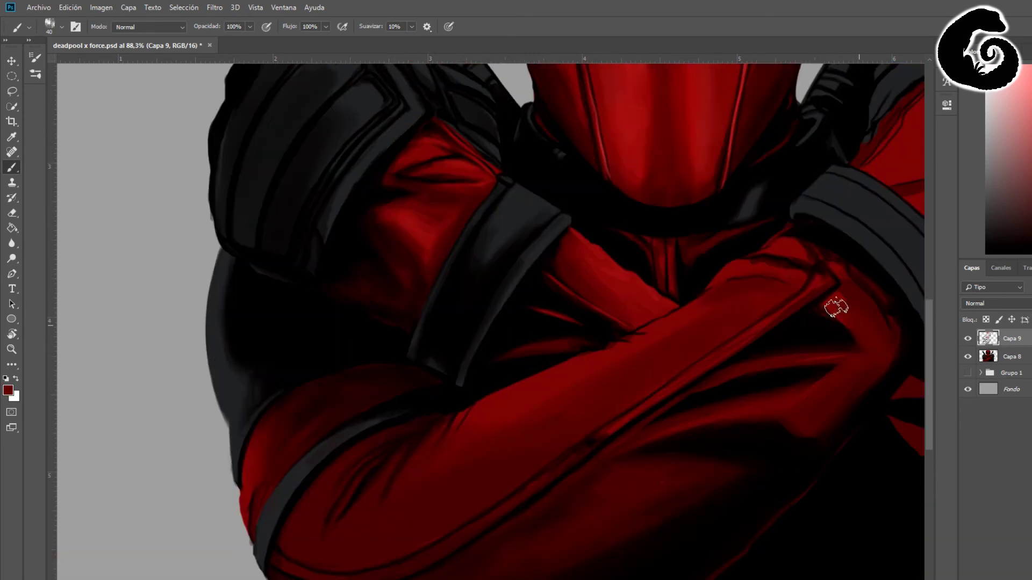
pyautogui.press('[')
pyautogui.press('[')
pyautogui.press('[')
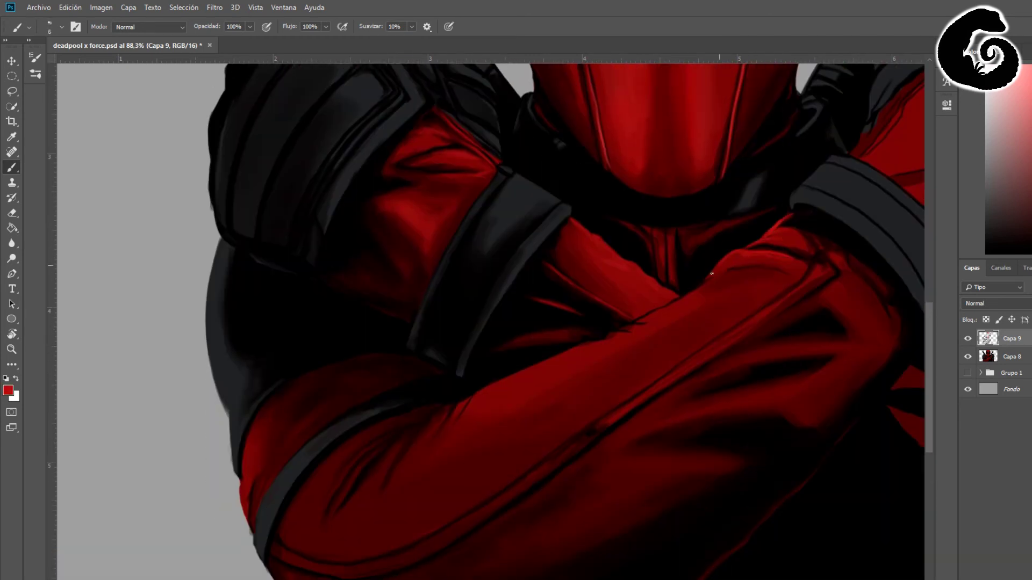
pyautogui.moveTo(697, 353); pyautogui.dragTo(439, 532)
pyautogui.moveTo(629, 327); pyautogui.dragTo(441, 430)
pyautogui.moveTo(239, 468); pyautogui.dragTo(252, 529)
pyautogui.scroll(-1, 376, 473)
pyautogui.press(']')
pyautogui.press(']')
pyautogui.press(']')
pyautogui.moveTo(457, 401)
pyautogui.mouseDown()
pyautogui.moveTo(433, 387)
pyautogui.moveTo(734, 248)
pyautogui.mouseUp()
pyautogui.scroll(1, 645, 366)
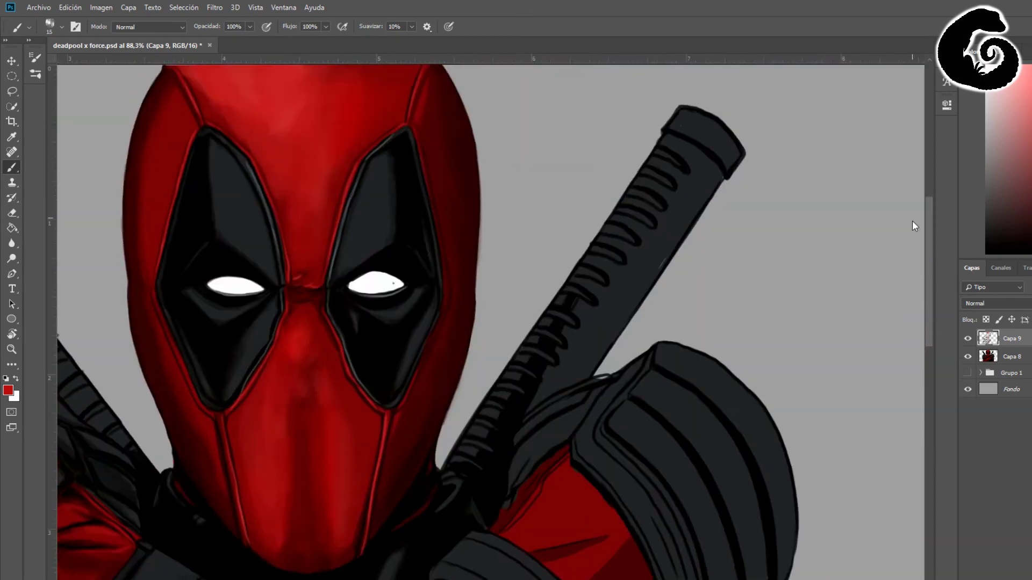
pyautogui.scroll(-1, 912, 245)
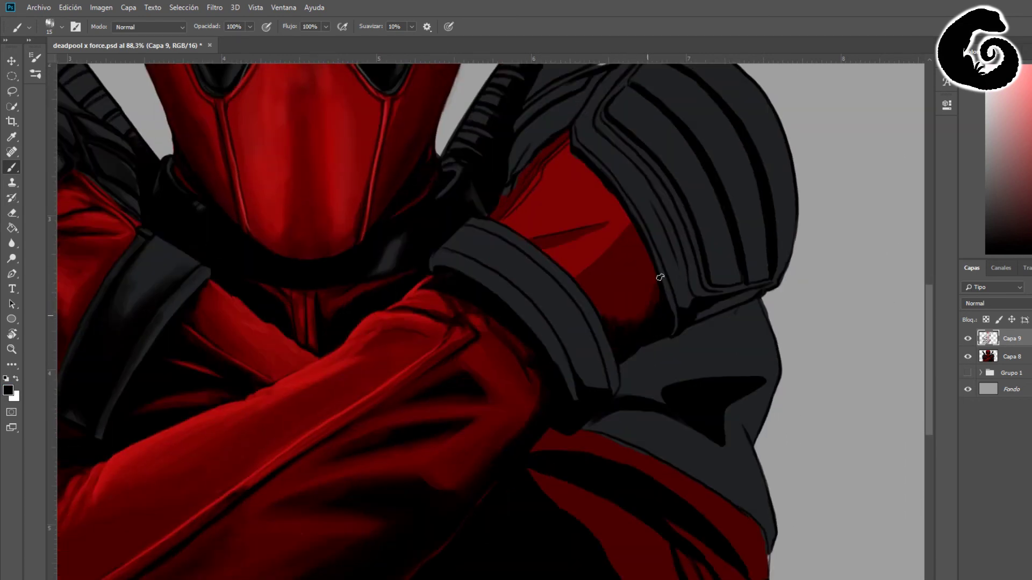
# Darken the upper-arm edge, wristband, shoulder pad and lower jacket, then save the illustration.
pyautogui.moveTo(514, 186); pyautogui.dragTo(529, 142)
pyautogui.keyDown('alt'); pyautogui.click(617, 259); pyautogui.keyUp('alt')
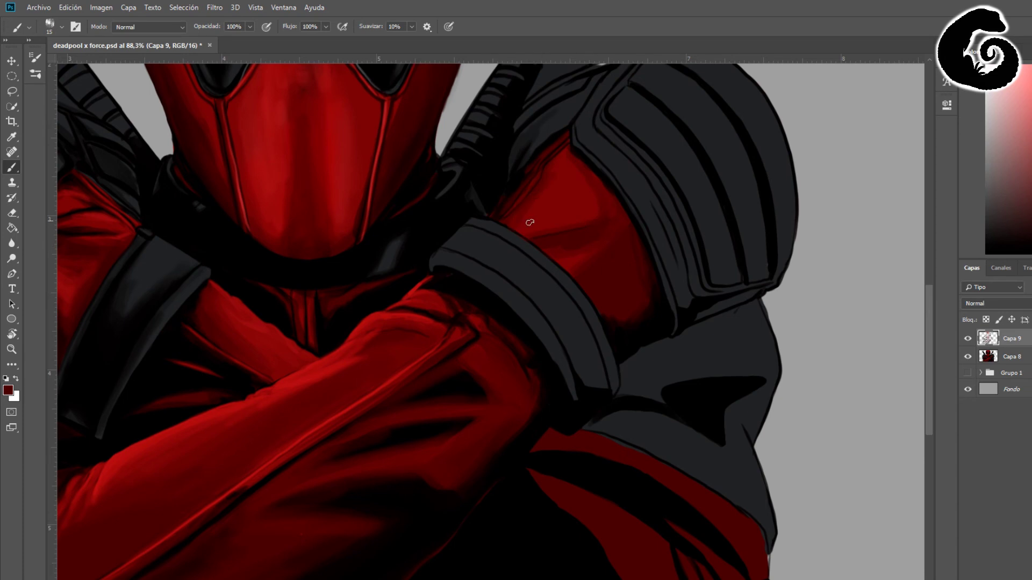
pyautogui.moveTo(537, 307); pyautogui.dragTo(565, 368)
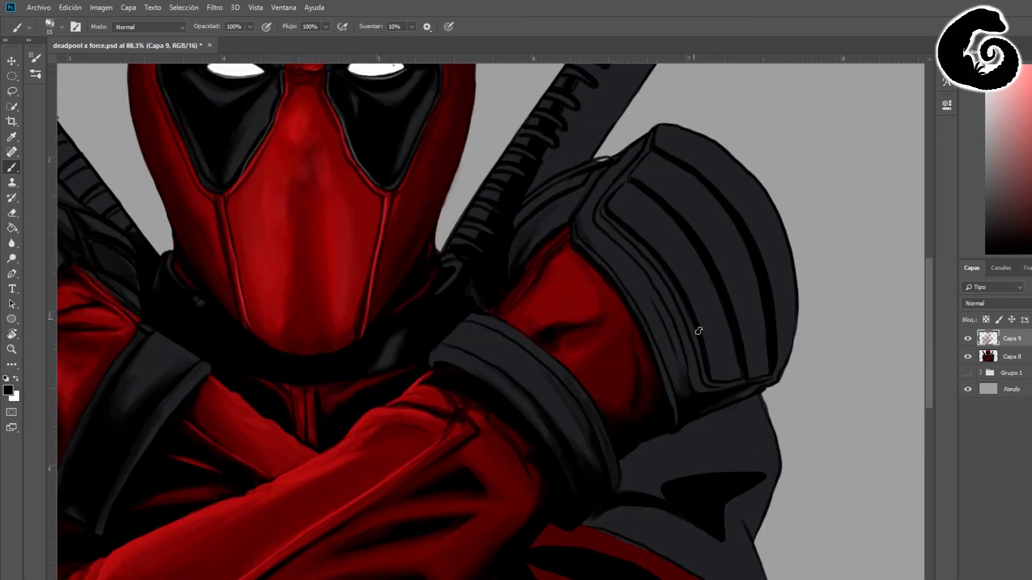
pyautogui.moveTo(699, 331)
pyautogui.mouseDown()
pyautogui.moveTo(745, 346)
pyautogui.moveTo(687, 299)
pyautogui.moveTo(667, 479)
pyautogui.moveTo(699, 523)
pyautogui.mouseUp()
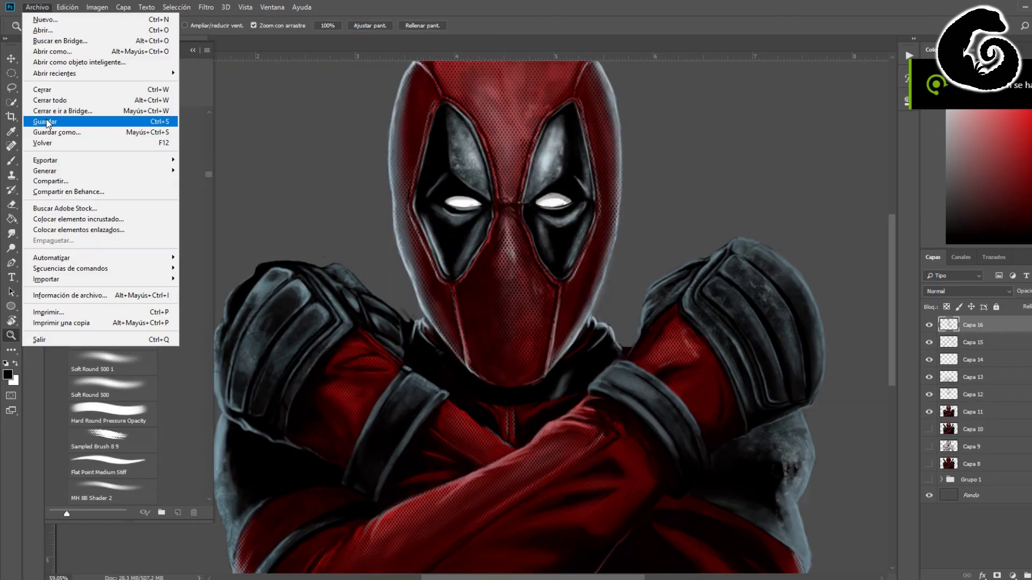
pyautogui.click(49, 123)
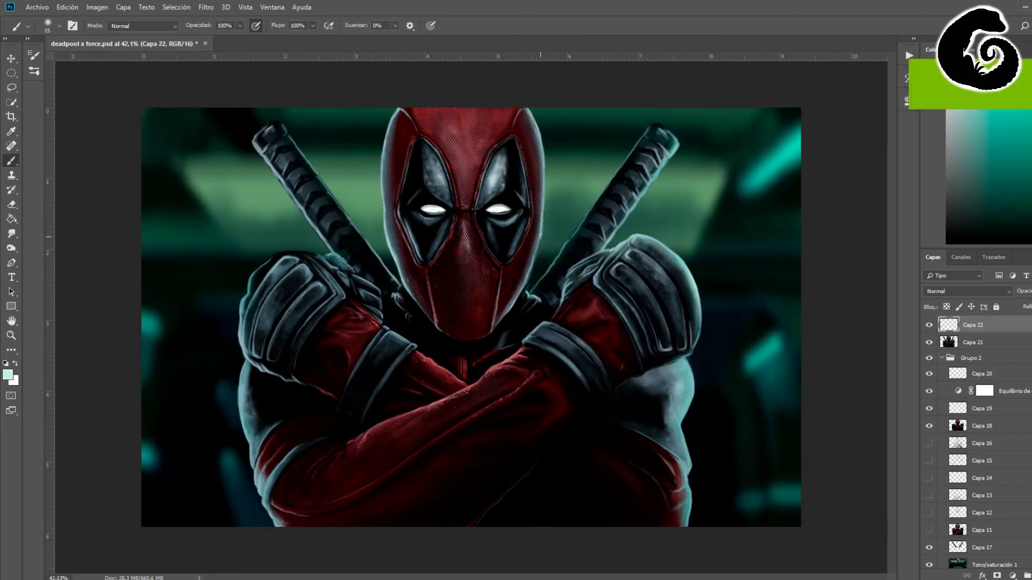
# Hide the brush presets, flip the canvas horizontally via Image Rotation, and open Liquify.
pyautogui.click(509, 180)
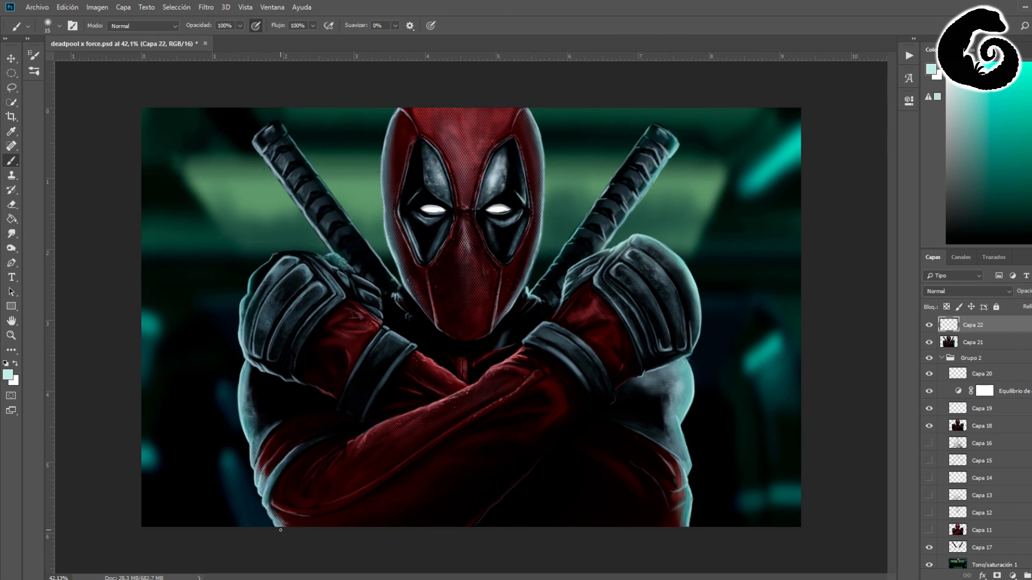
pyautogui.keyDown('alt'); pyautogui.click(403, 290); pyautogui.keyUp('alt')
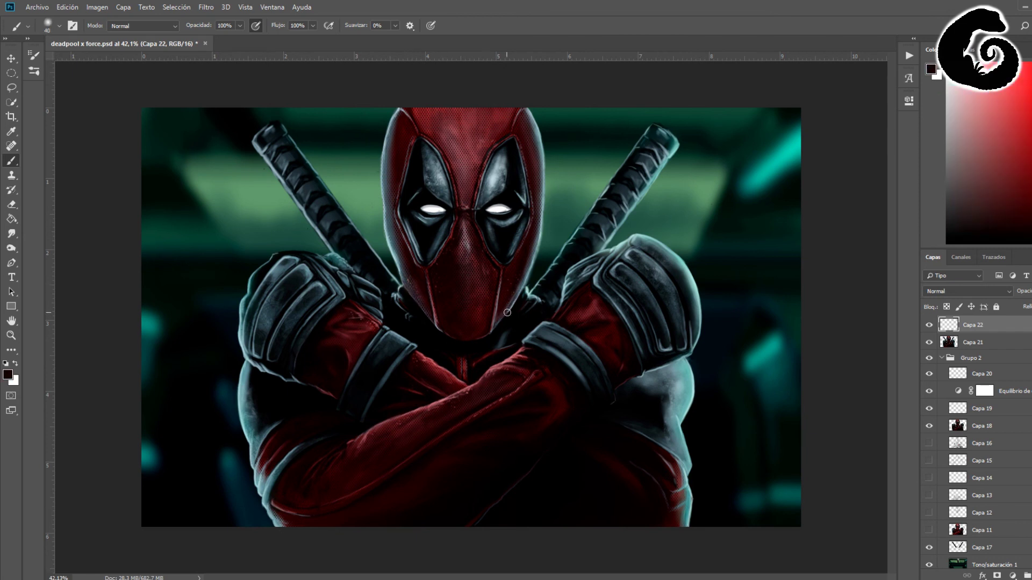
pyautogui.click(97, 7)
pyautogui.click(279, 160)
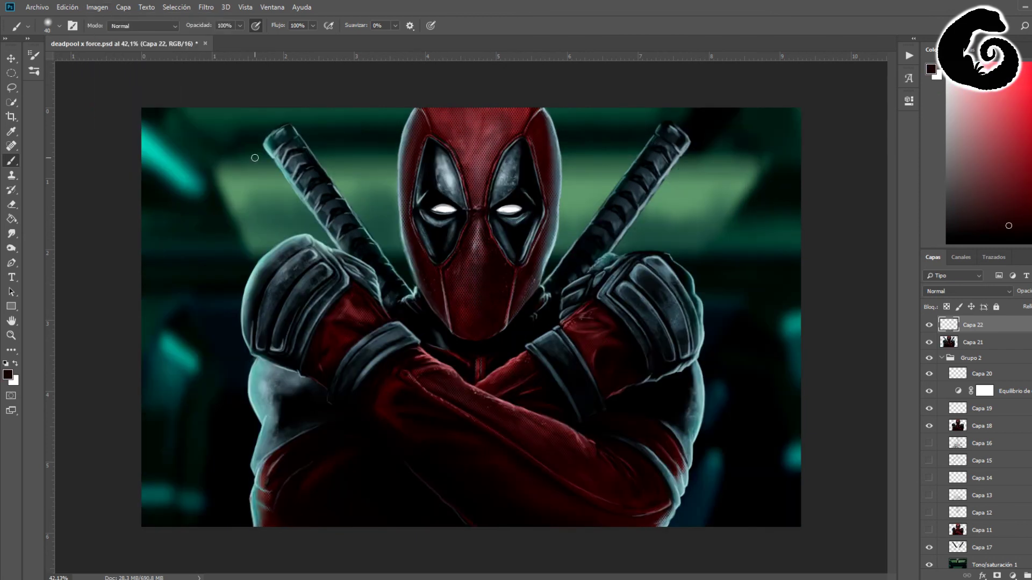
pyautogui.click(973, 342)
pyautogui.hotkey('ctrl', 'shift', 'x')
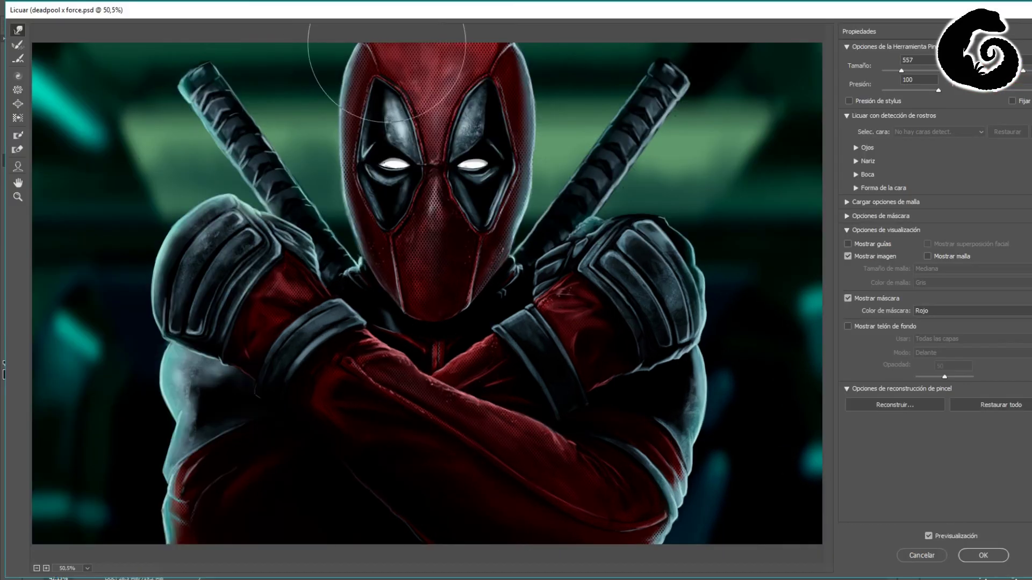
# Close Liquify, apply Unsharp Mask sharpening to the artwork, and add a new empty layer.
pyautogui.press('Return')
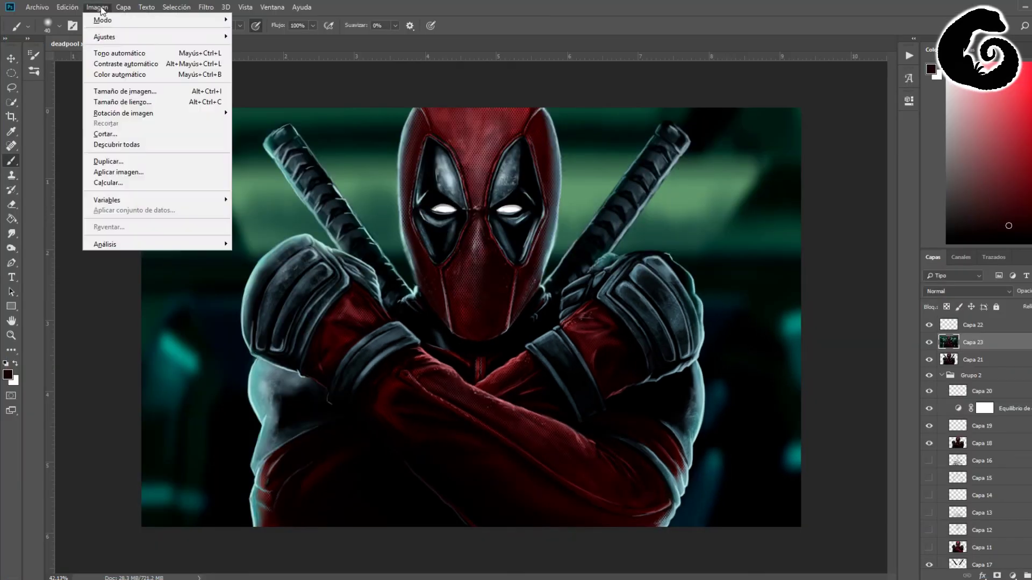
pyautogui.press('[')
pyautogui.press('[')
pyautogui.press('[')
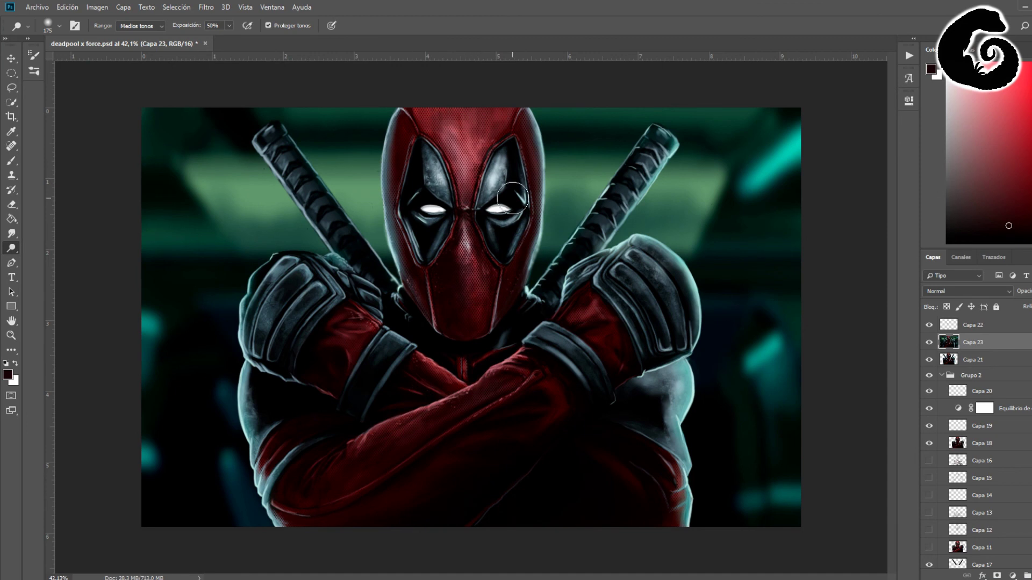
pyautogui.press('r')
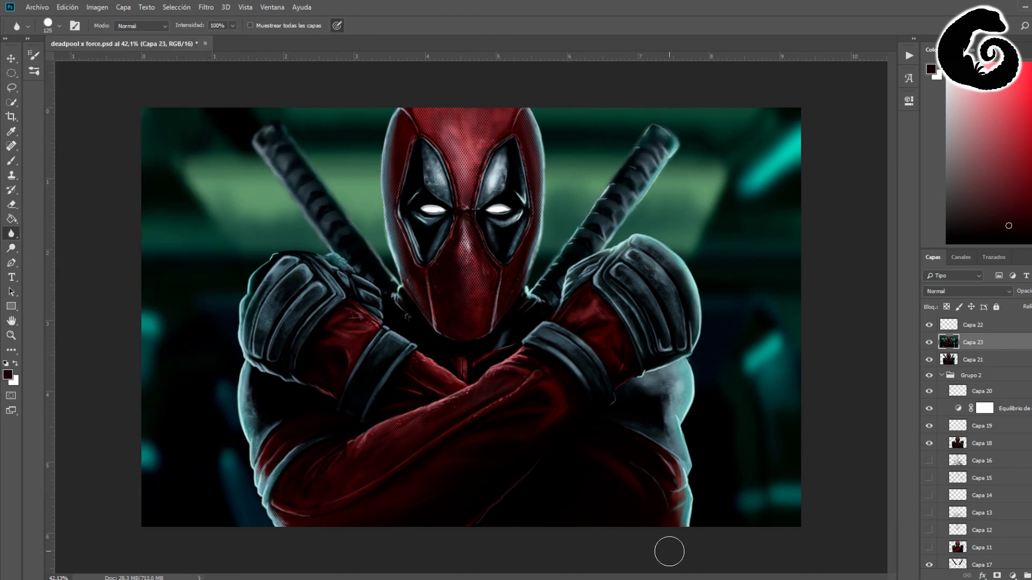
pyautogui.click(206, 7)
pyautogui.click(144, 209)
pyautogui.click(848, 98)
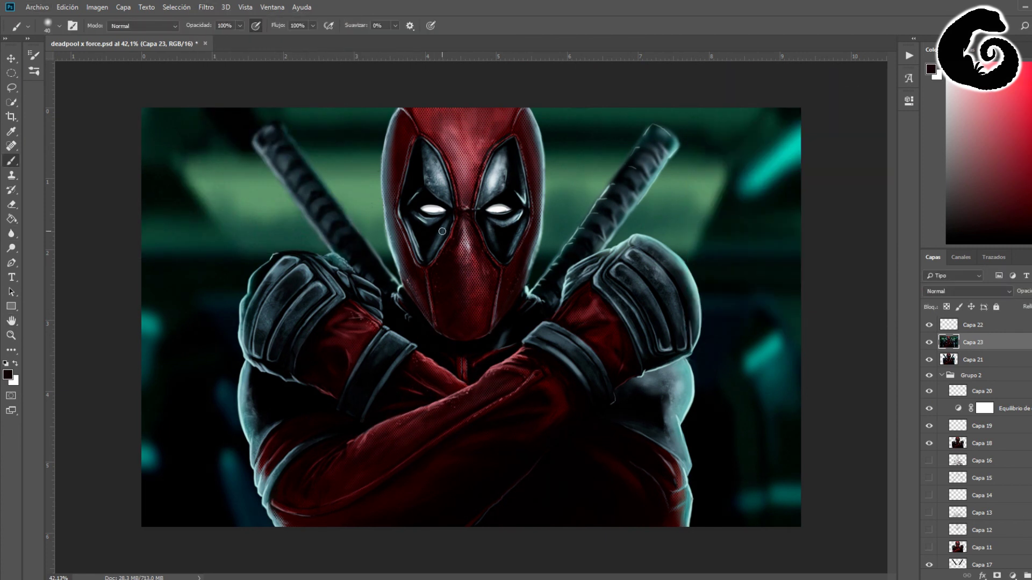
pyautogui.hotkey('ctrl', 'shift', 'alt', 'n')
# Paint a broad dark shadow along the figure's right edge.
pyautogui.click(59, 25)
pyautogui.press('Return')
pyautogui.moveTo(536, 144); pyautogui.dragTo(681, 509)
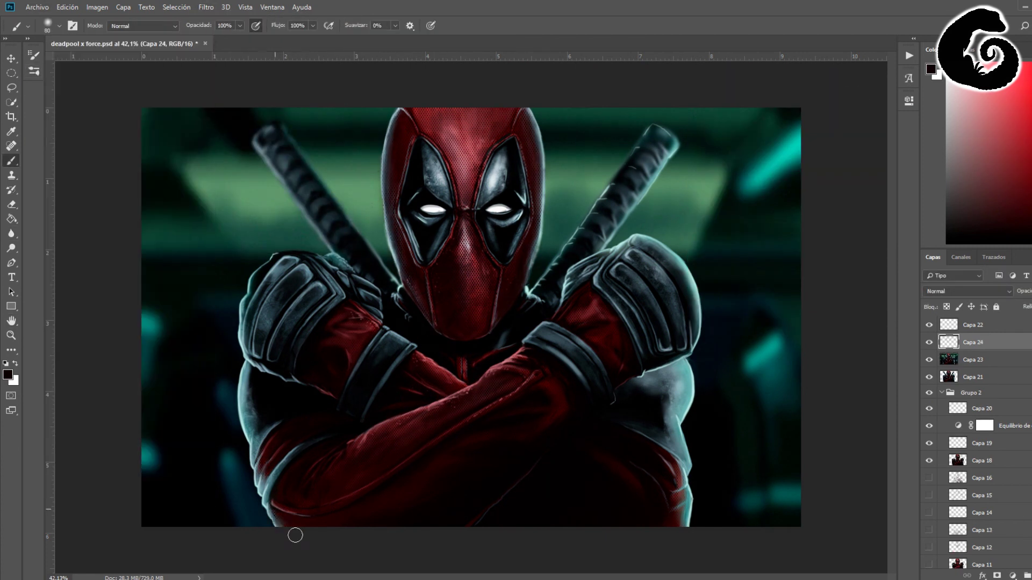
pyautogui.hotkey('ctrl', 'alt', 'f')
pyautogui.press('Escape')
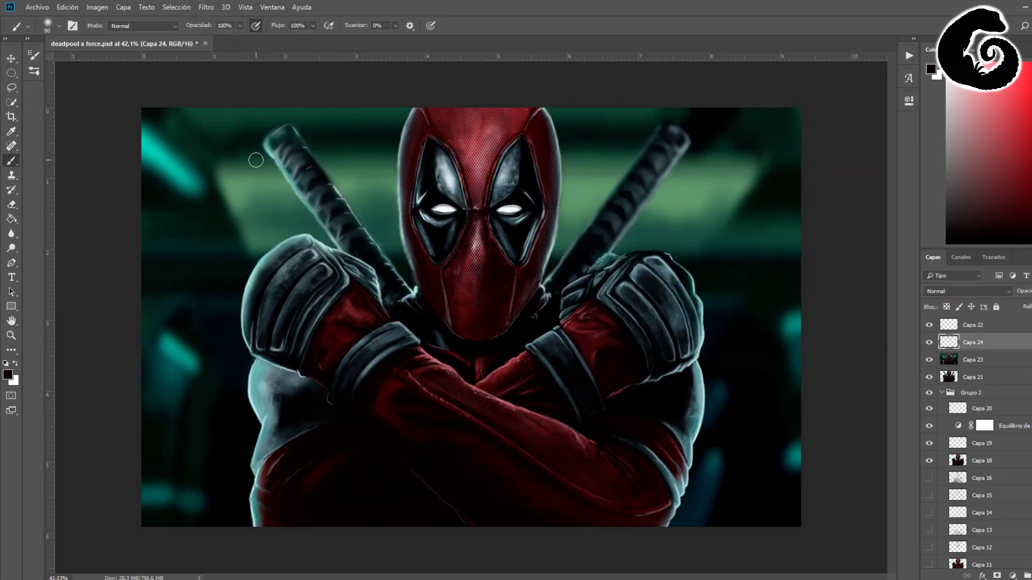
# In Liquify, slightly warp the face and push the mask's lower-left cheek and jaw inward.
pyautogui.hotkey('ctrl', 'shift', 'x')
pyautogui.press('[')
pyautogui.press('[')
pyautogui.moveTo(450, 166); pyautogui.dragTo(460, 159)
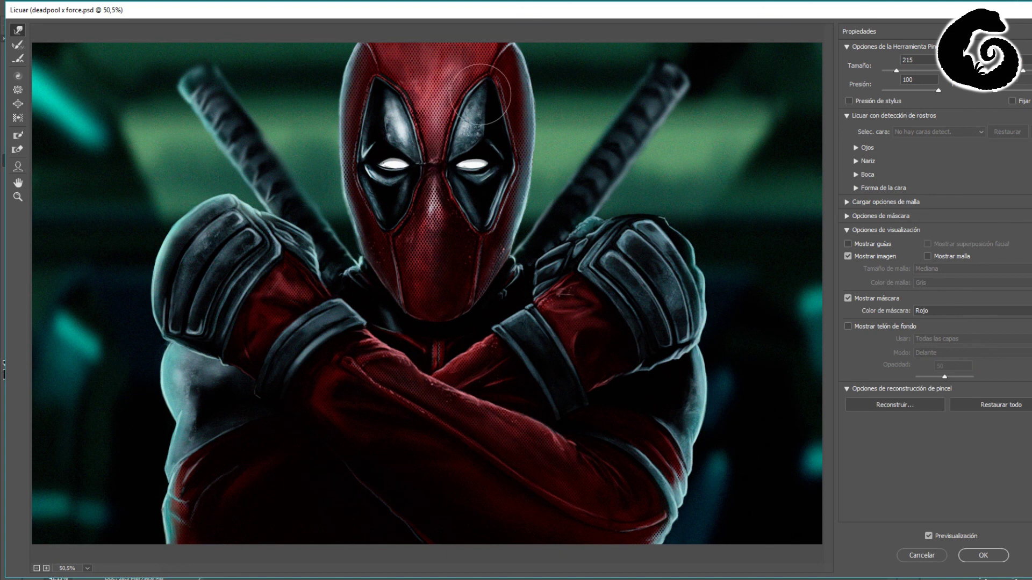
pyautogui.press('[')
pyautogui.press('[')
pyautogui.press('[')
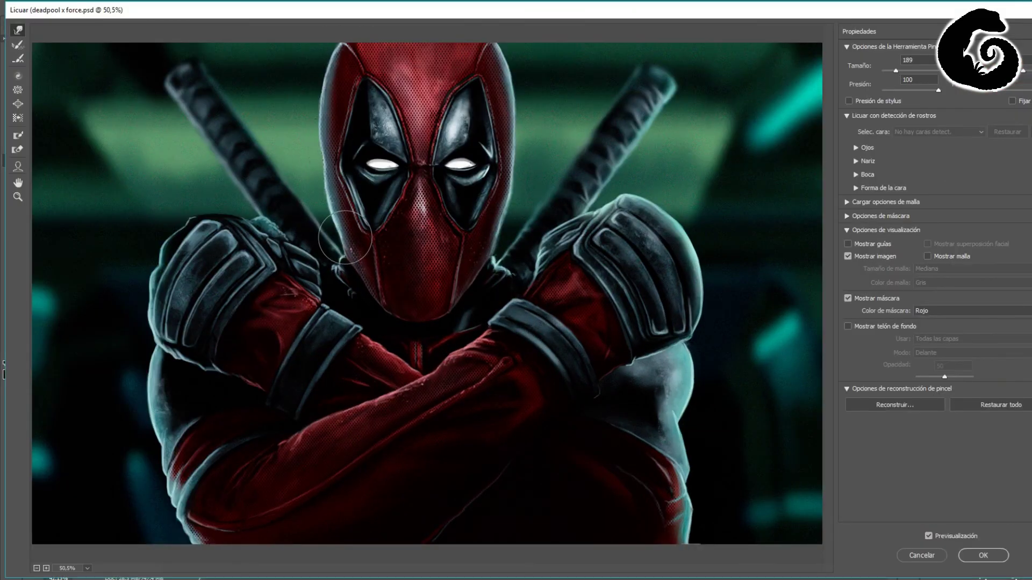
pyautogui.moveTo(343, 261); pyautogui.dragTo(331, 209)
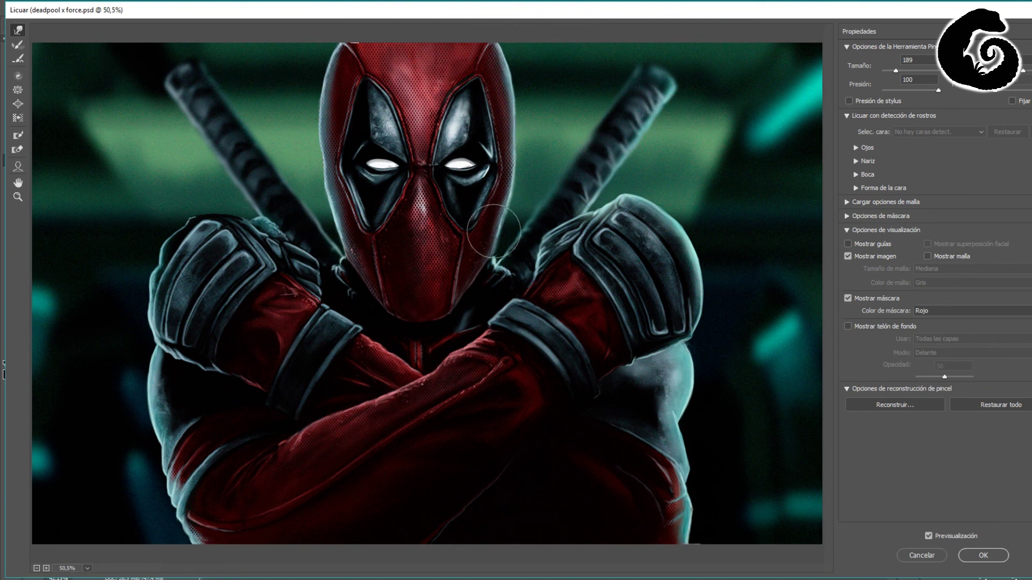